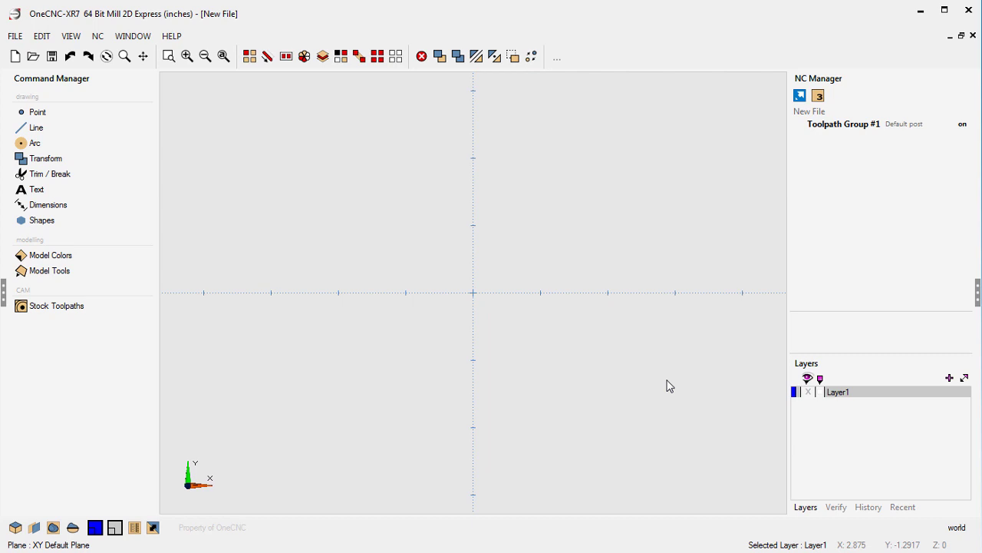
# After previewing the car photo, place the car JPG as a 5-wide, 50% transparent trace image at 0,0.
pyautogui.hotkey('alt', 'Tab')
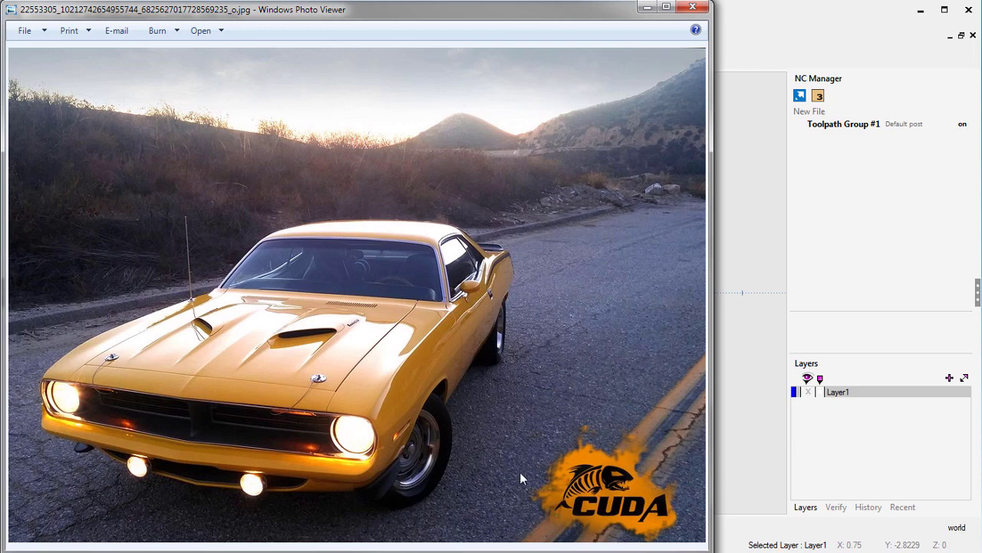
pyautogui.click(693, 6)
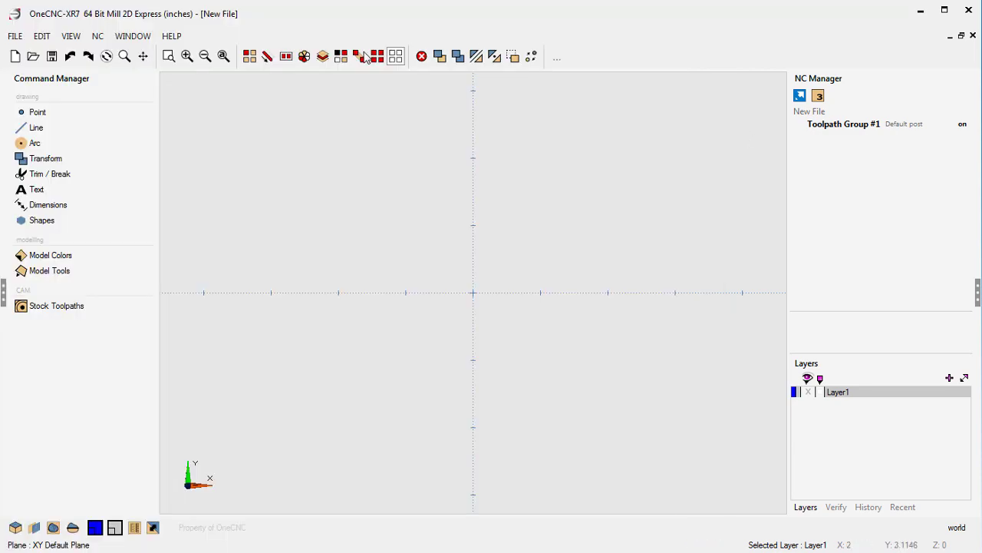
pyautogui.click(14, 38)
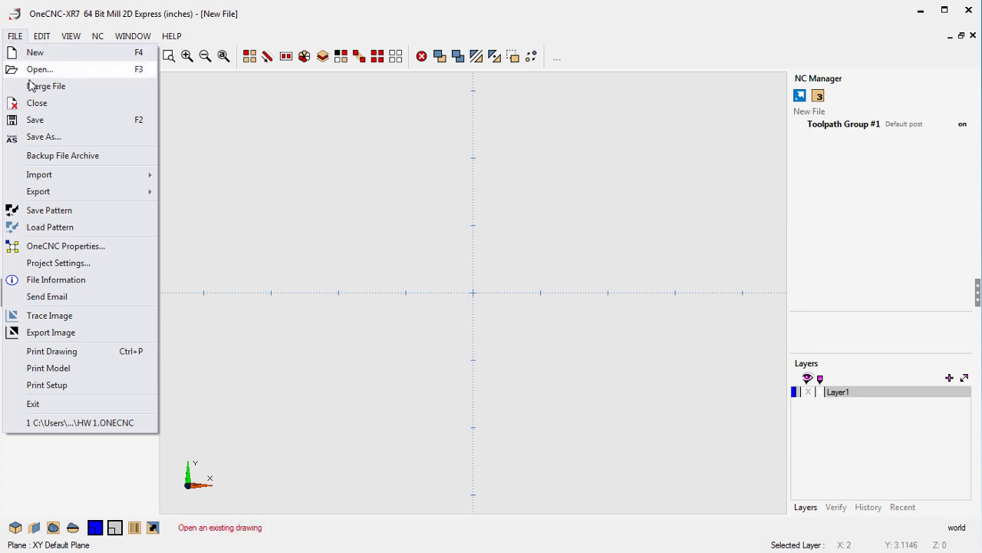
pyautogui.click(49, 315)
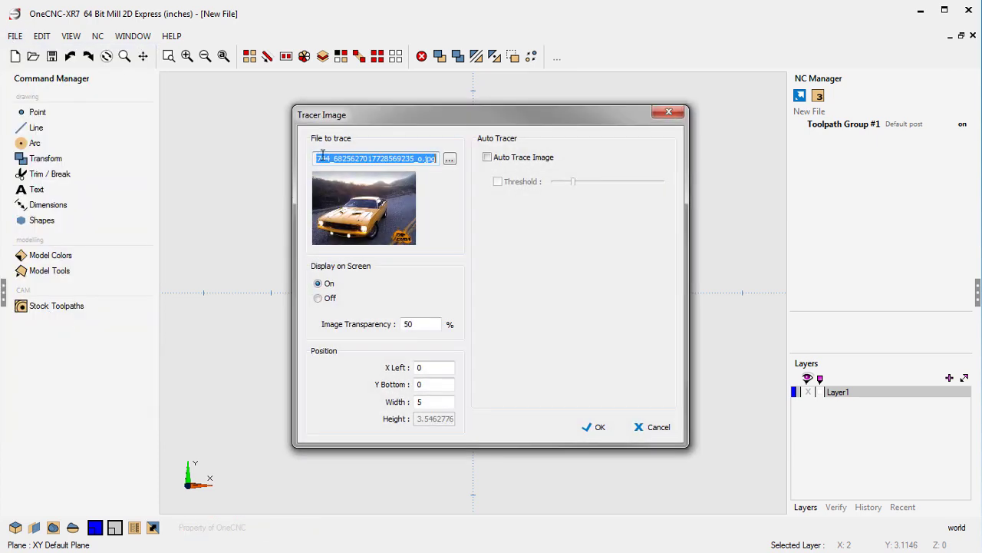
pyautogui.moveTo(338, 112)
pyautogui.mouseDown()
pyautogui.moveTo(220, 92)
pyautogui.moveTo(47, 15)
pyautogui.mouseUp()
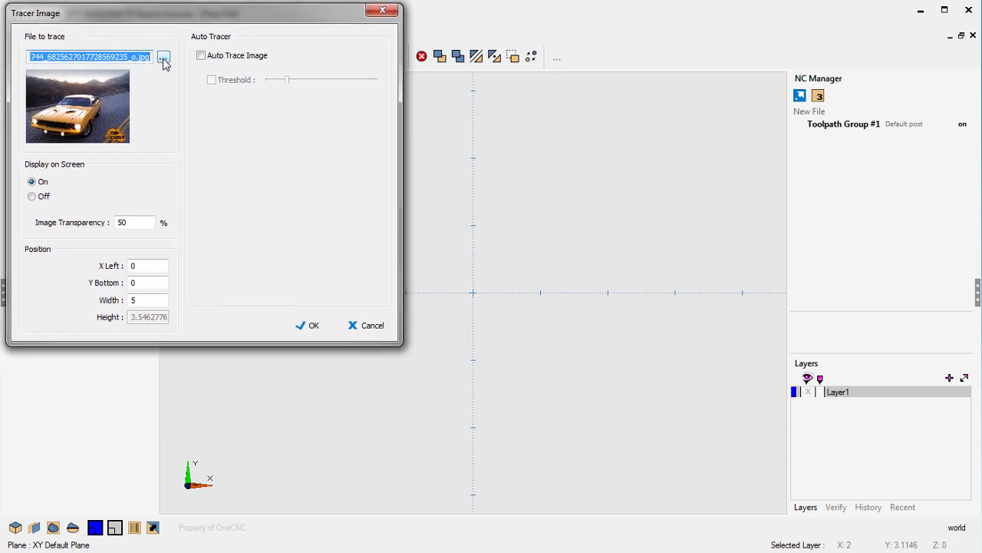
pyautogui.click(164, 59)
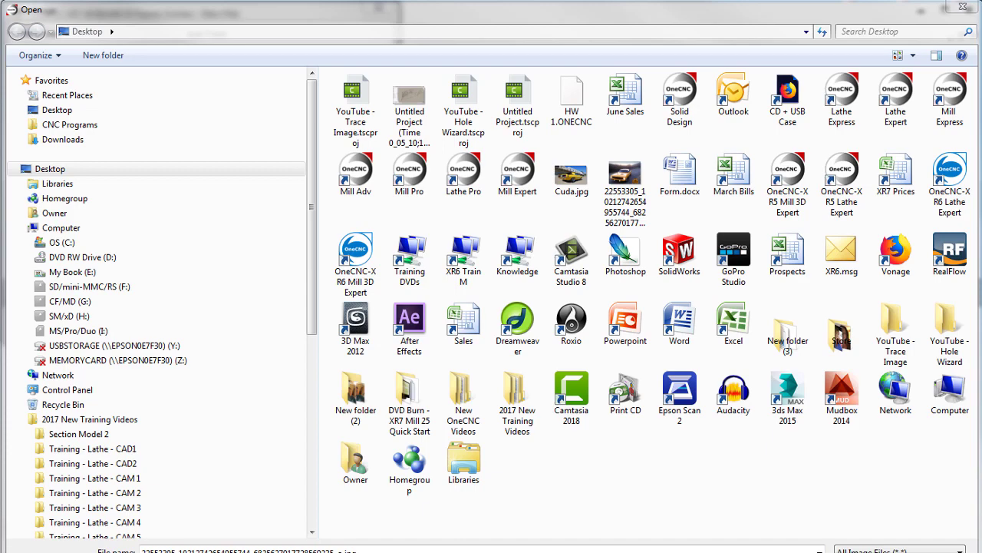
pyautogui.press('Return')
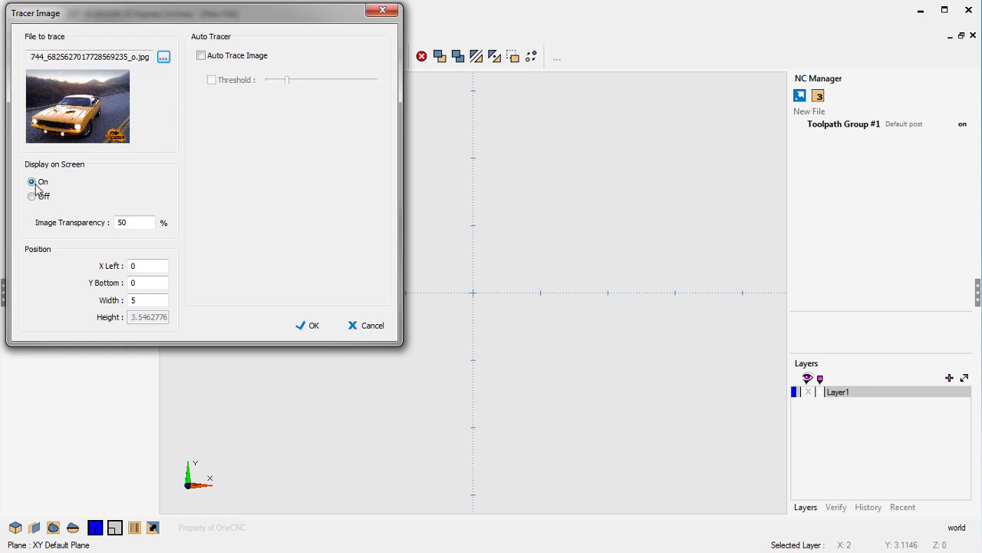
pyautogui.click(313, 329)
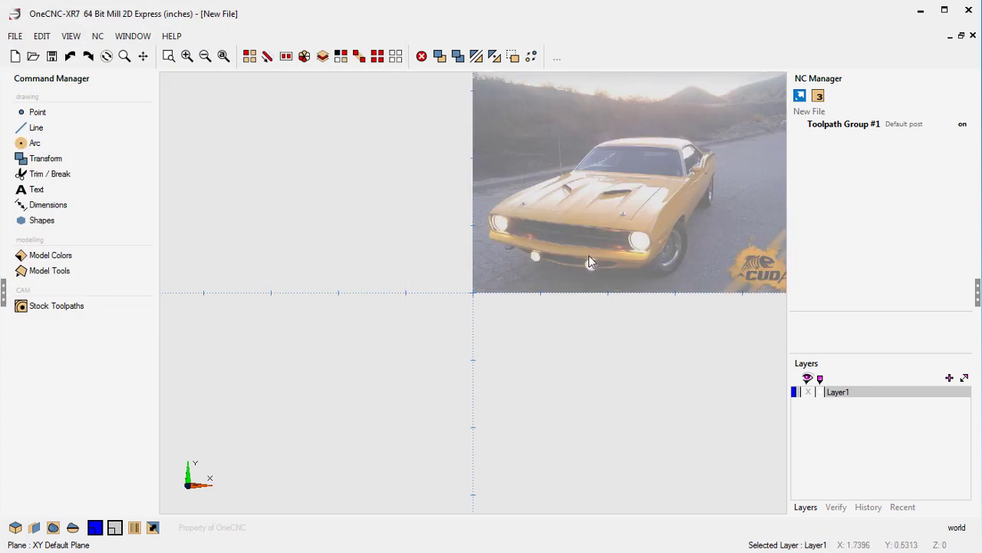
pyautogui.scroll(1, 596, 248)
pyautogui.moveTo(596, 248); pyautogui.dragTo(337, 253, button='middle')
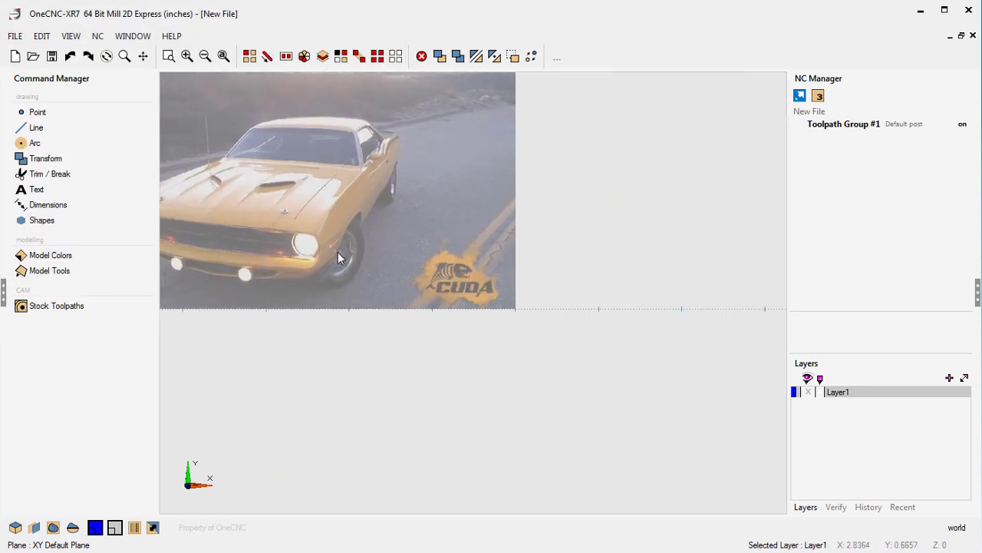
pyautogui.scroll(1, 341, 255)
pyautogui.scroll(1, 564, 299)
pyautogui.moveTo(564, 299); pyautogui.dragTo(432, 285, button='middle')
pyautogui.scroll(1, 436, 317)
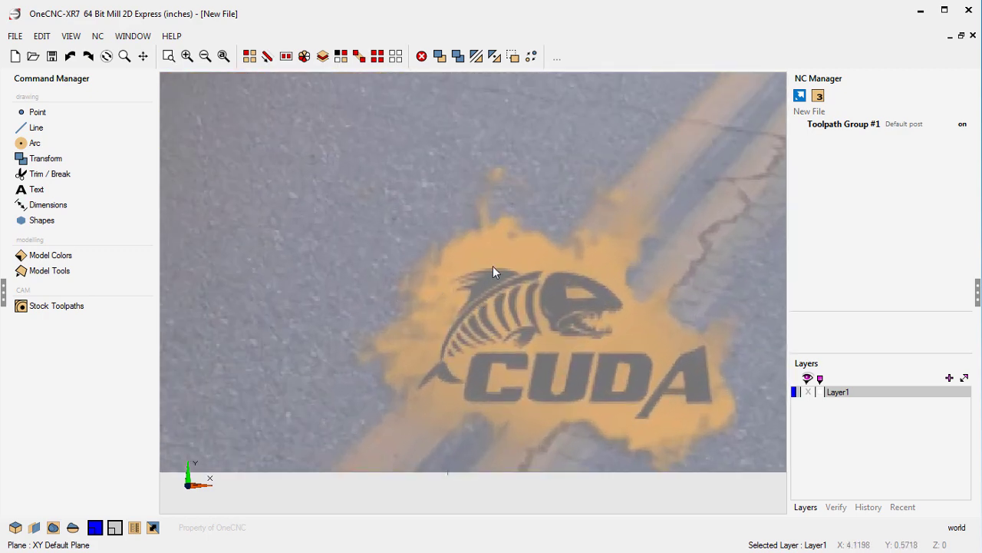
pyautogui.scroll(-1, 506, 279)
pyautogui.scroll(-1, 507, 280)
pyautogui.scroll(-1, 507, 275)
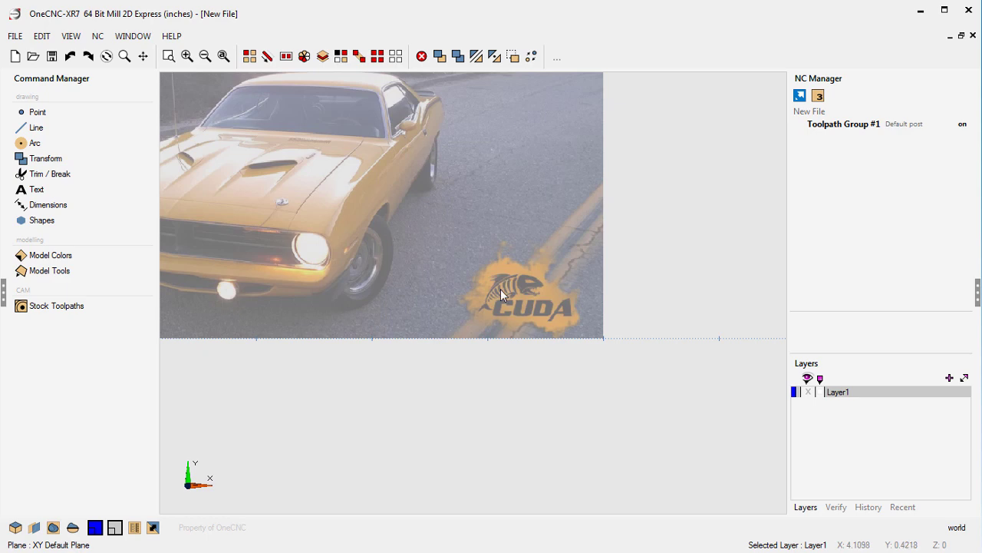
pyautogui.scroll(-1, 500, 289)
pyautogui.moveTo(500, 289); pyautogui.dragTo(577, 369, button='middle')
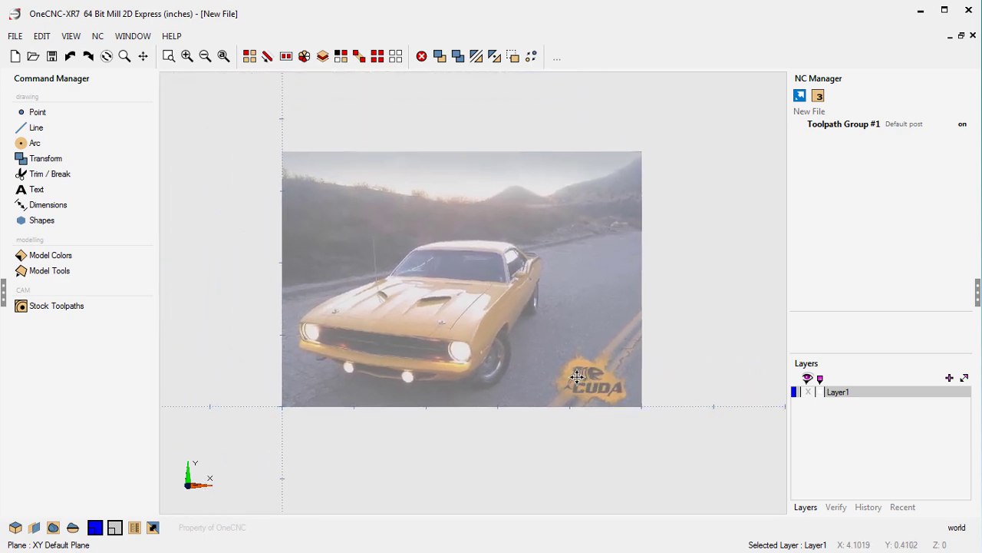
# Re-apply Trace Image with Display Off, Auto Trace Image on and an adjusted Threshold slider.
pyautogui.click(17, 37)
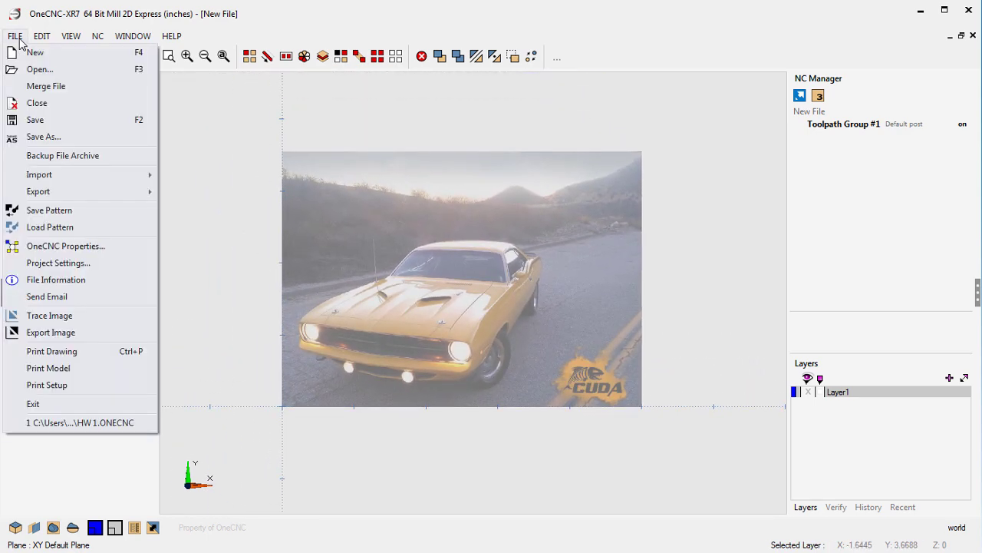
pyautogui.click(49, 316)
pyautogui.moveTo(356, 117); pyautogui.dragTo(71, 12)
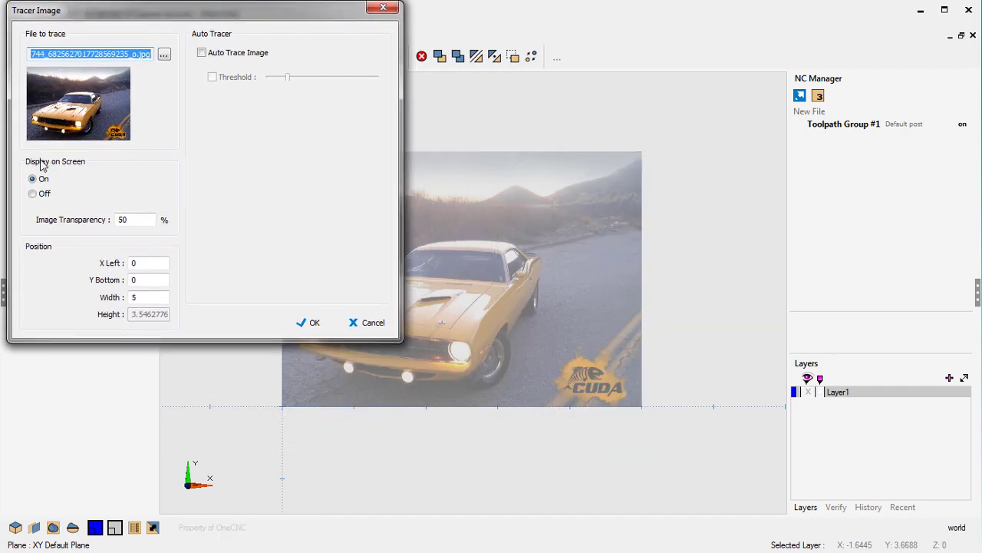
pyautogui.click(33, 194)
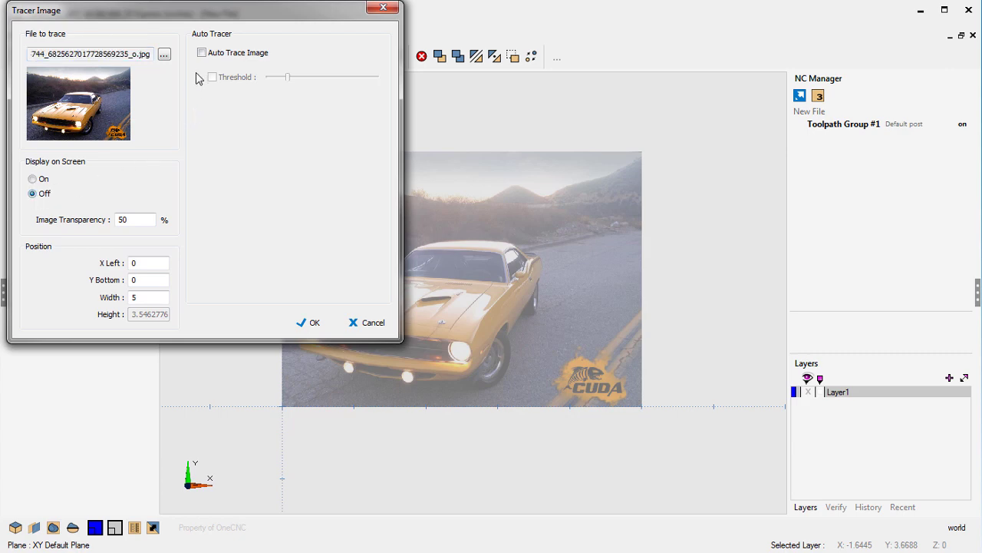
pyautogui.click(202, 54)
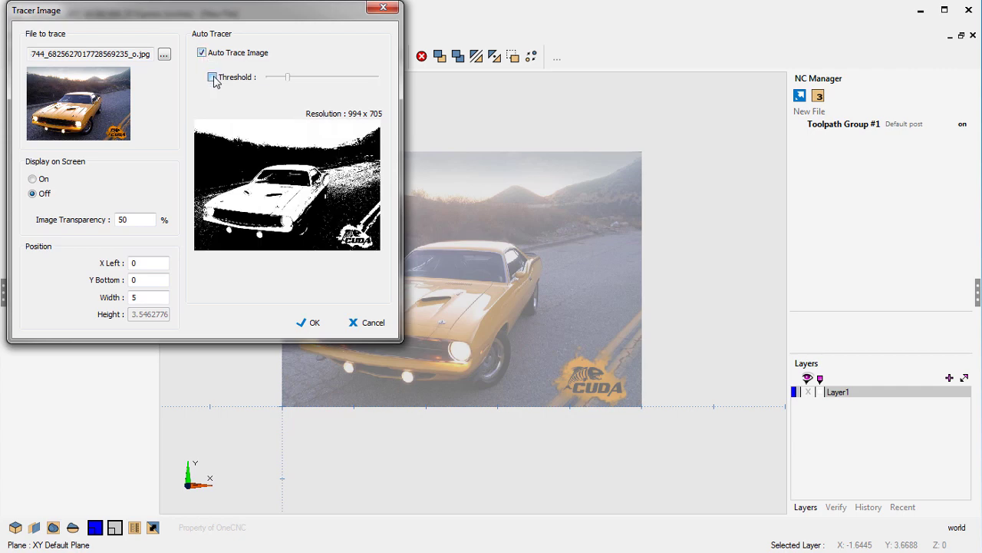
pyautogui.click(212, 78)
pyautogui.click(282, 78)
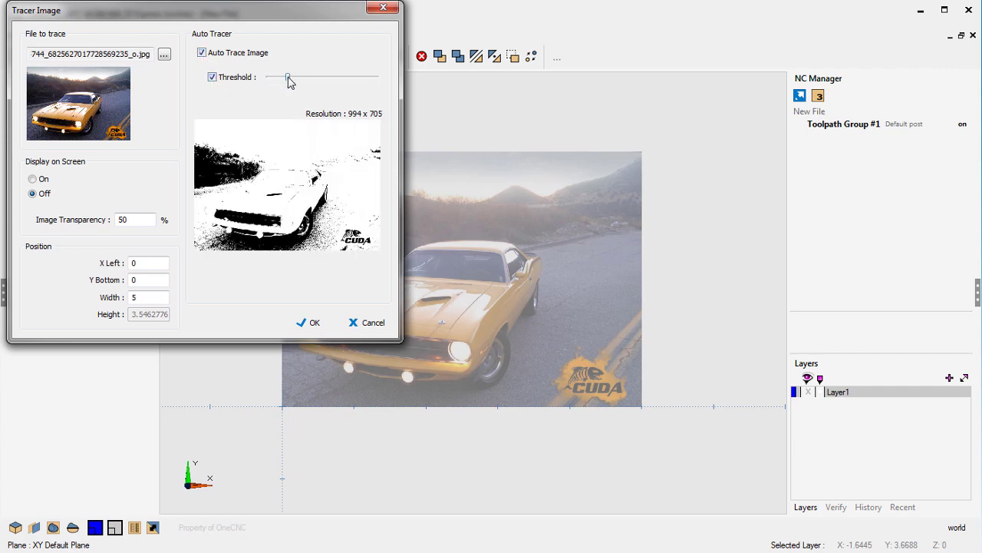
pyautogui.moveTo(280, 78); pyautogui.dragTo(284, 77)
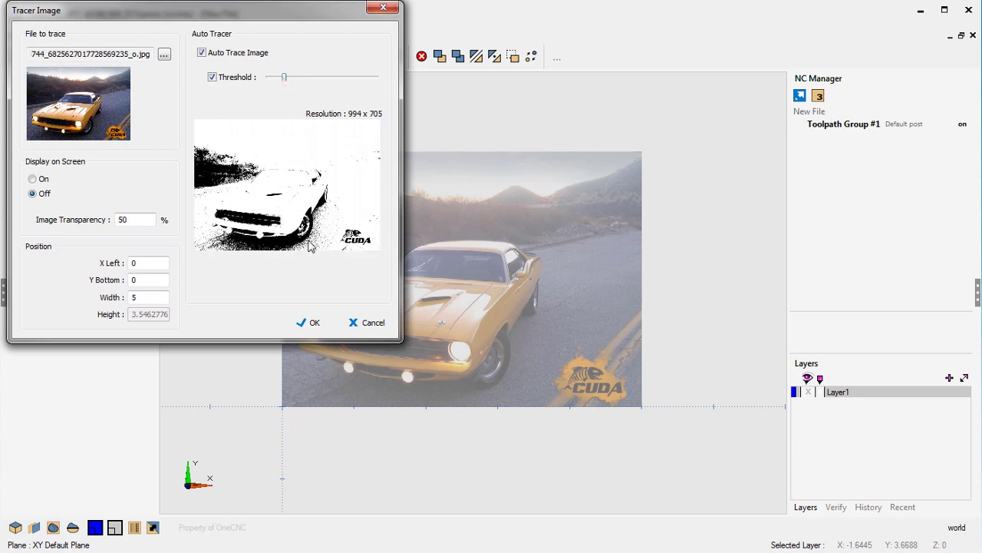
pyautogui.click(311, 324)
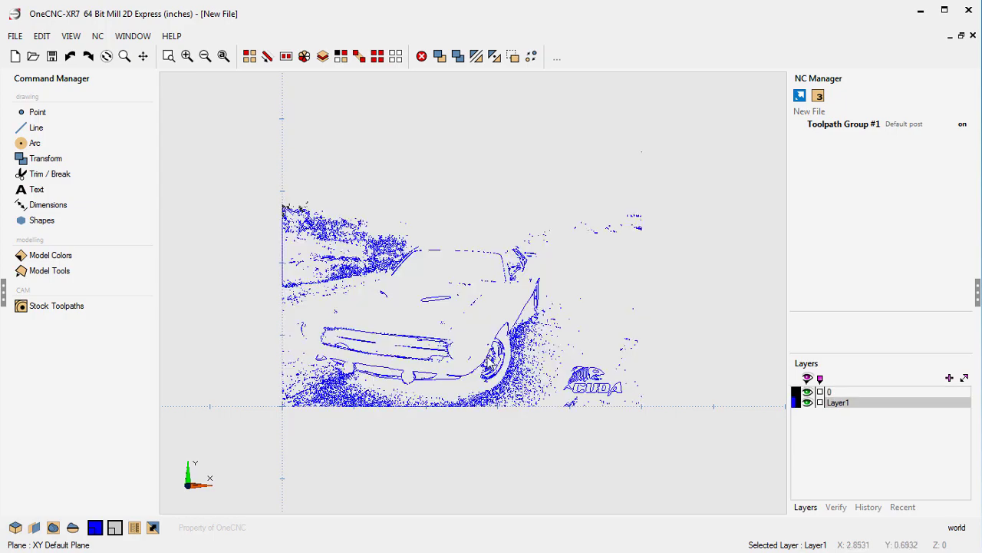
# Zoom in to inspect the traced CUDA fish logo outlines, then zoom back out.
pyautogui.scroll(2, 564, 360)
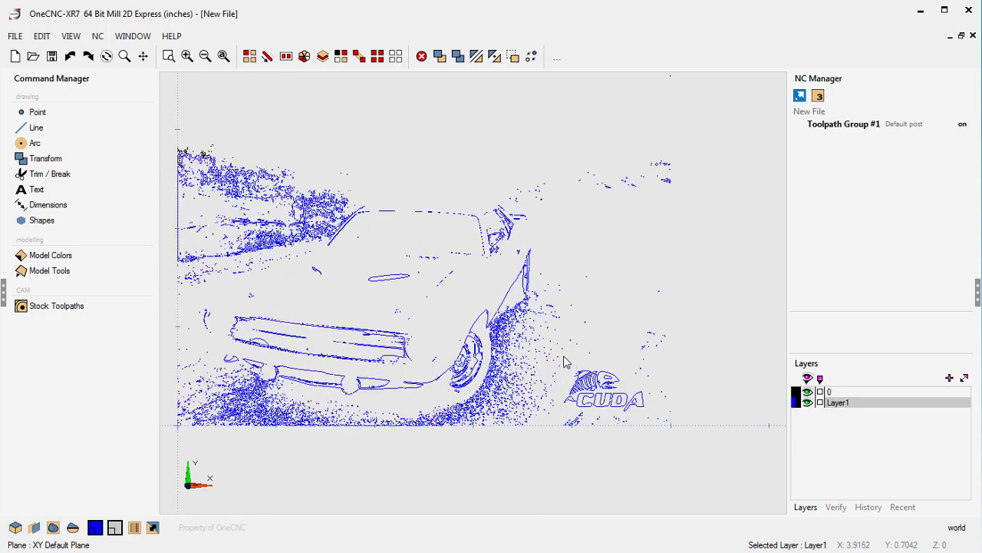
pyautogui.scroll(2, 564, 361)
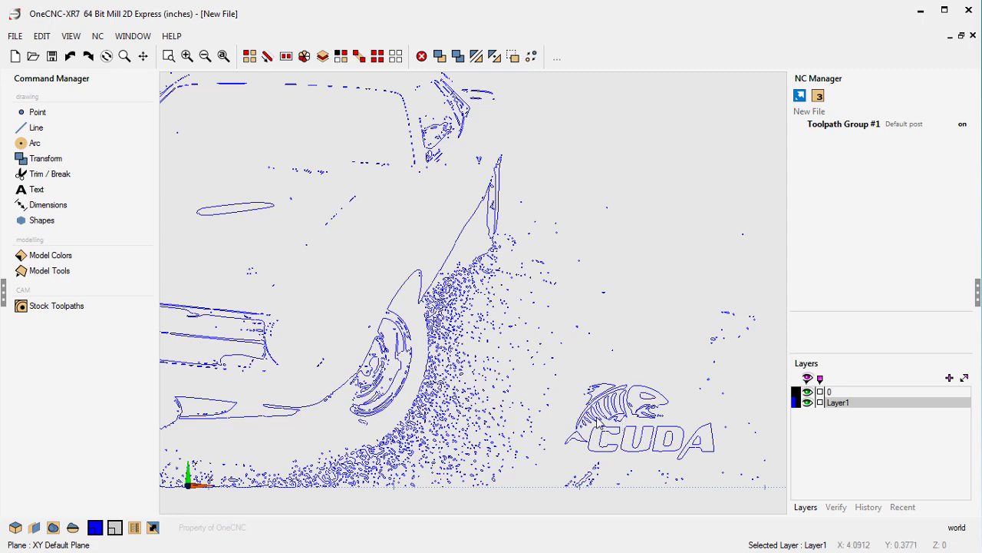
pyautogui.scroll(-4, 598, 421)
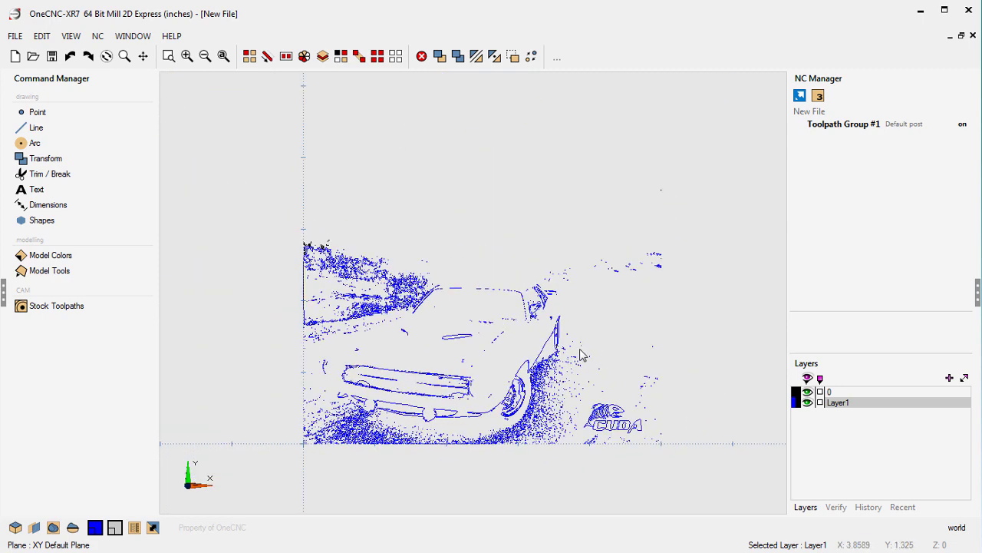
# Window-select the car outline and its stray fragments around the CUDA logo and delete them.
pyautogui.click(286, 57)
pyautogui.click(242, 117)
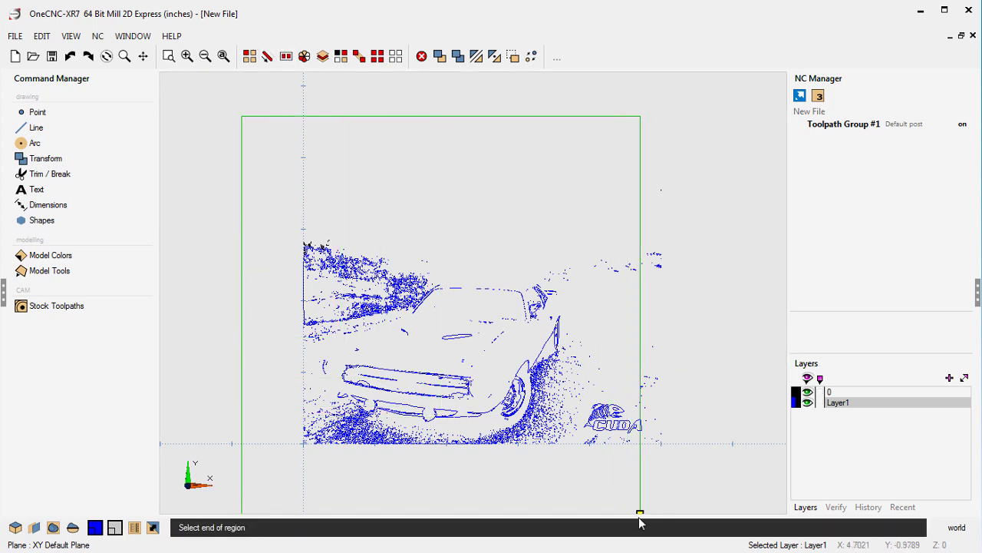
pyautogui.click(578, 478)
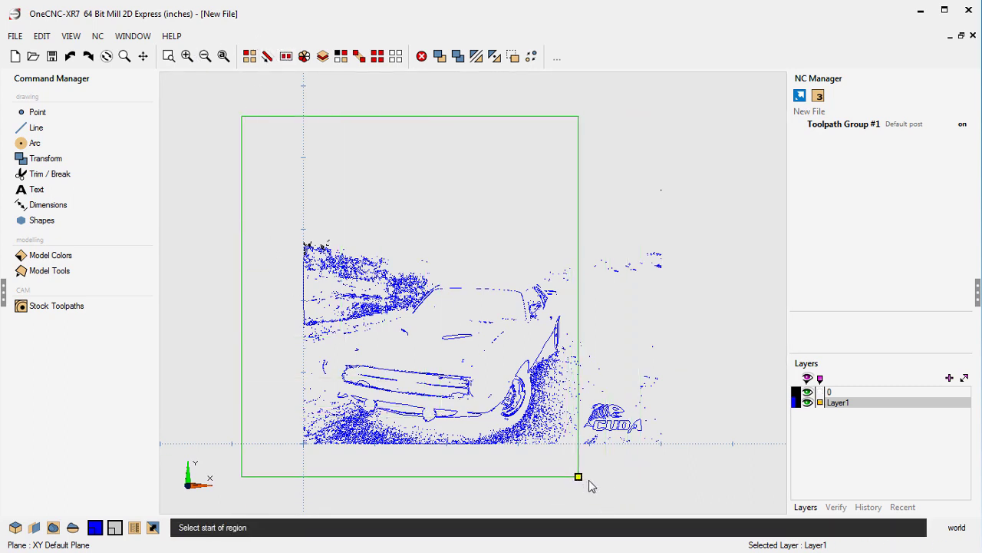
pyautogui.click(481, 149)
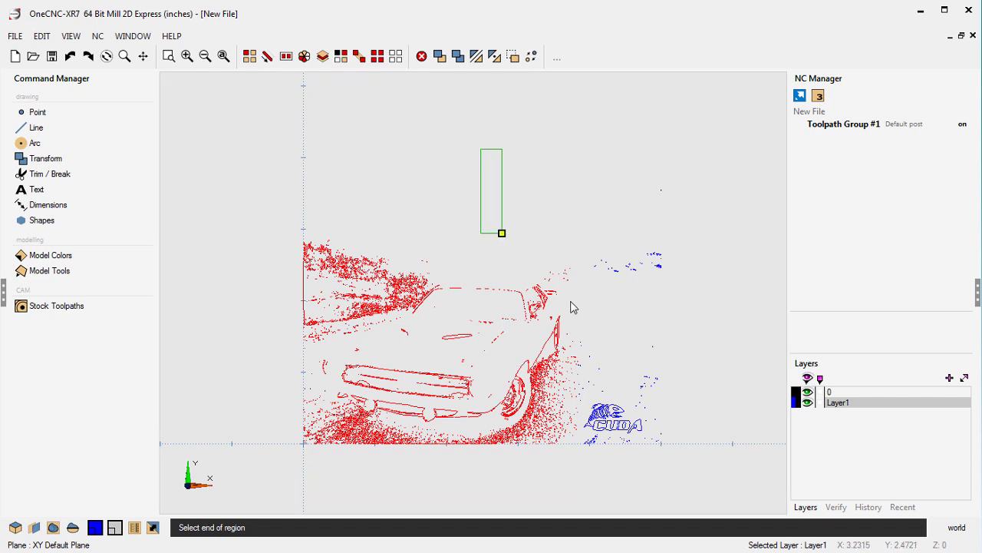
pyautogui.click(699, 402)
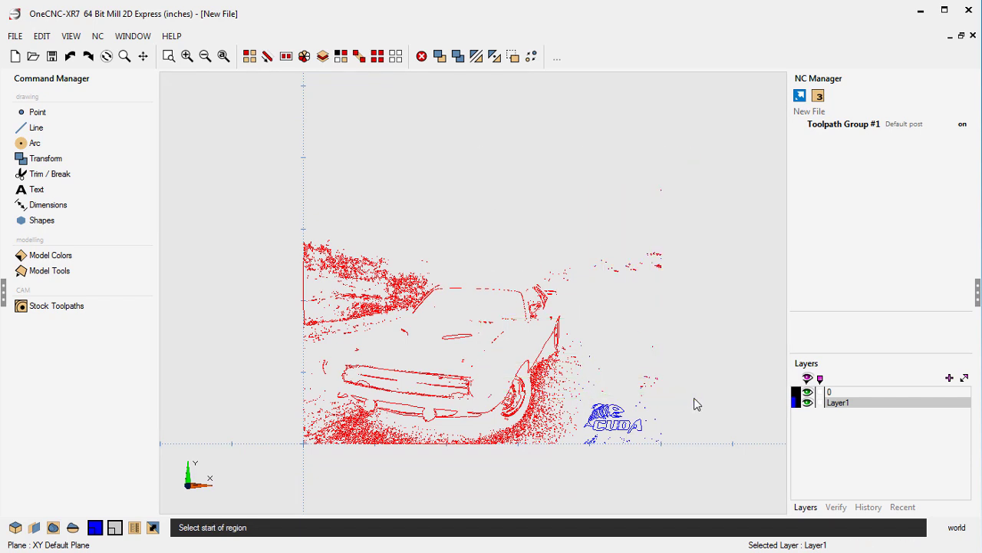
pyautogui.click(735, 150)
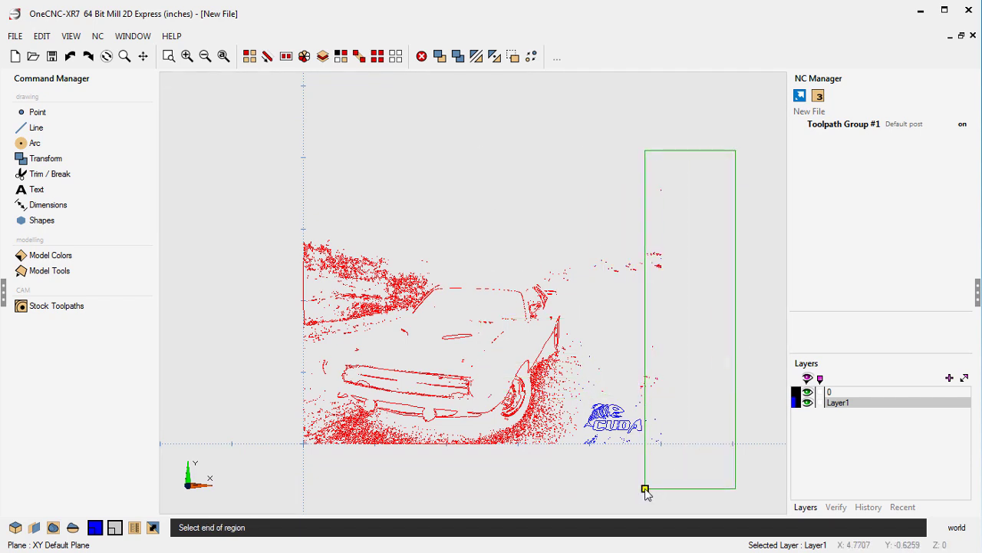
pyautogui.click(645, 488)
pyautogui.click(504, 476)
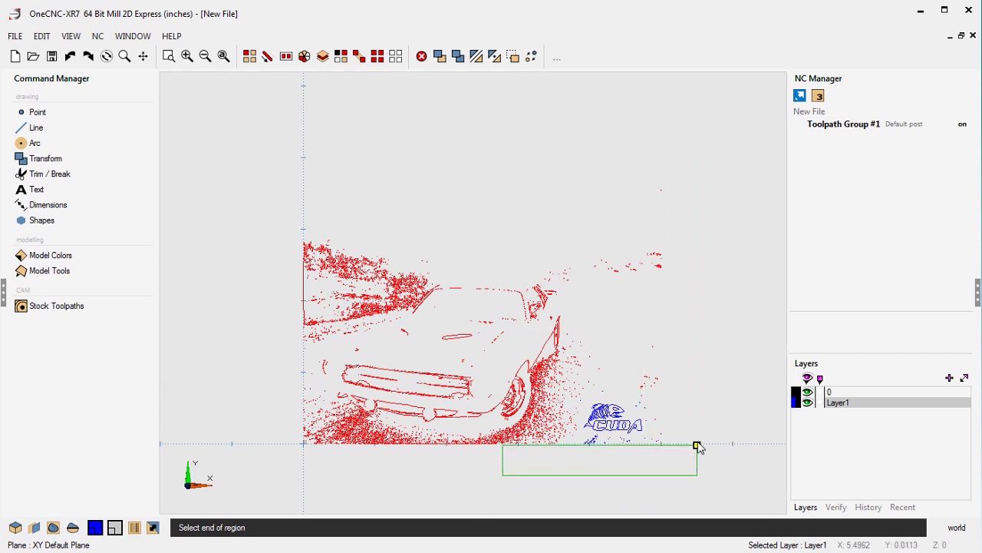
pyautogui.click(699, 437)
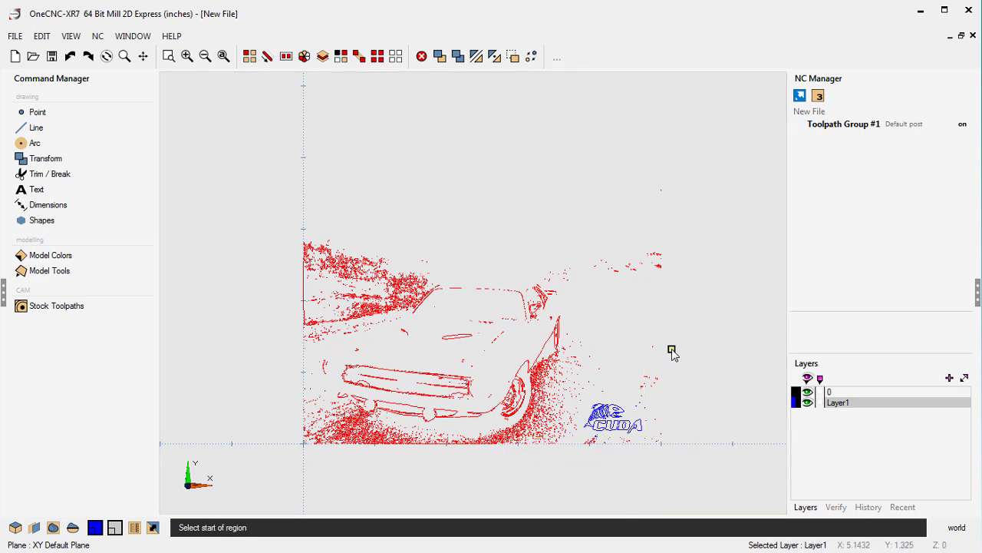
pyautogui.press('Delete')
pyautogui.moveTo(671, 349); pyautogui.dragTo(627, 235, button='middle')
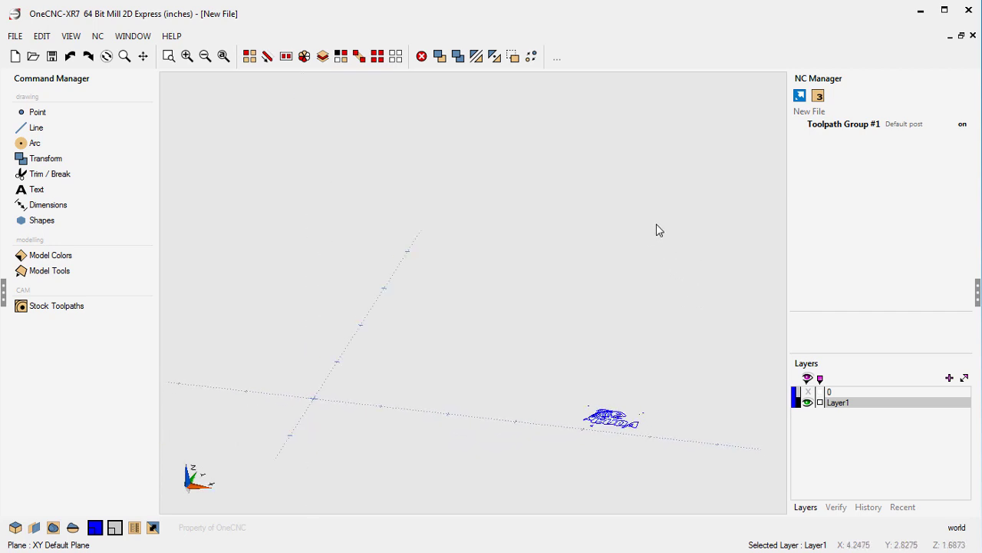
# Switch to Top view and delete the small stray shapes below the logo and at upper right.
pyautogui.rightClick(657, 230)
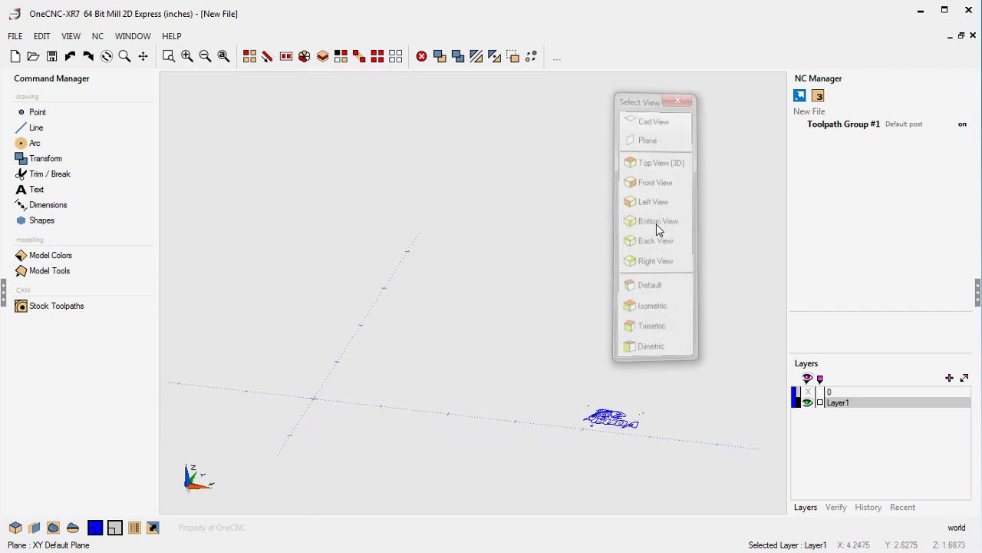
pyautogui.click(655, 225)
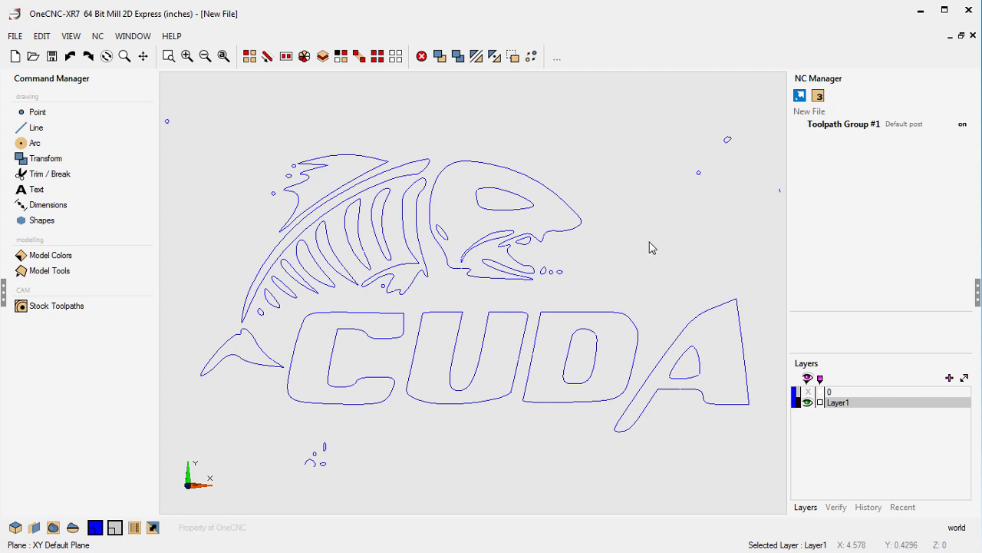
pyautogui.scroll(-1, 649, 247)
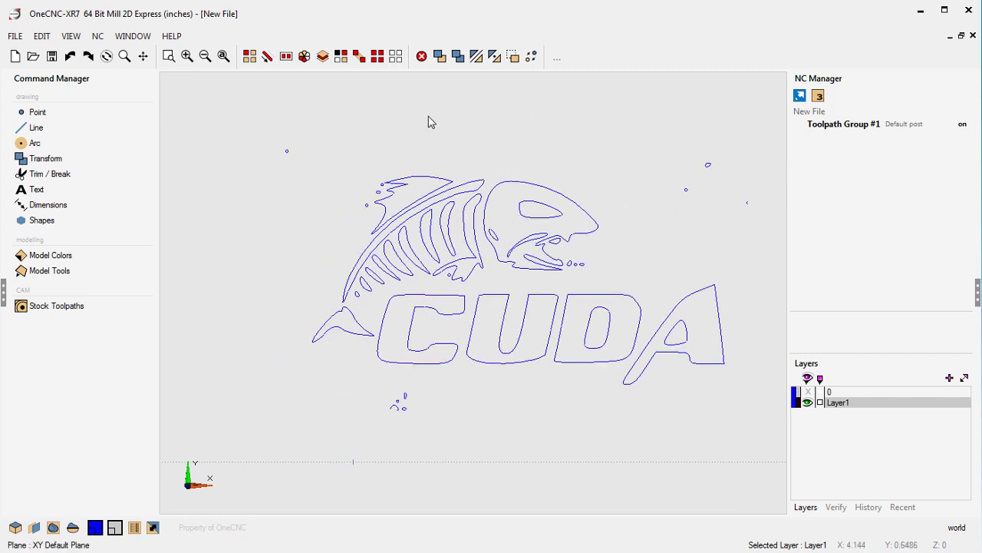
pyautogui.click(285, 59)
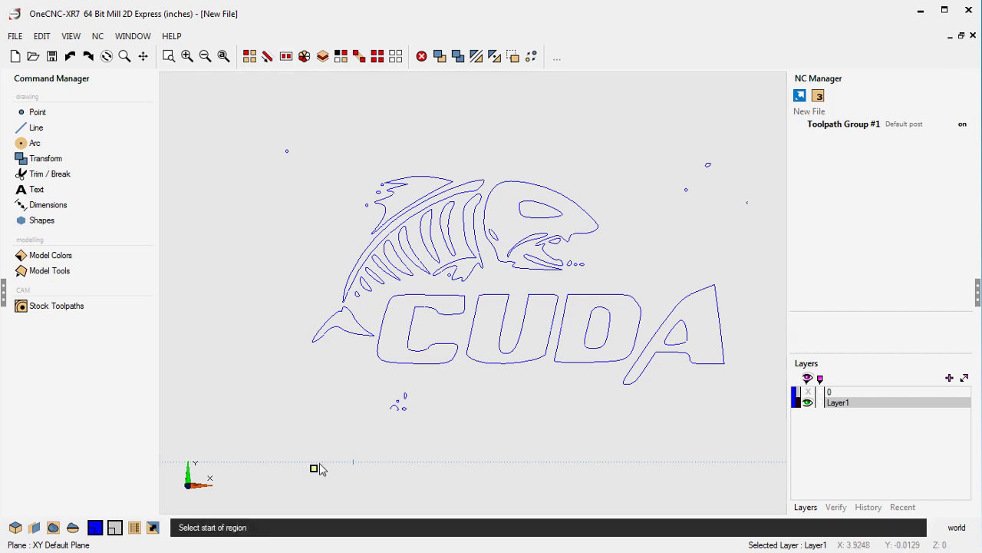
pyautogui.click(374, 379)
pyautogui.click(437, 446)
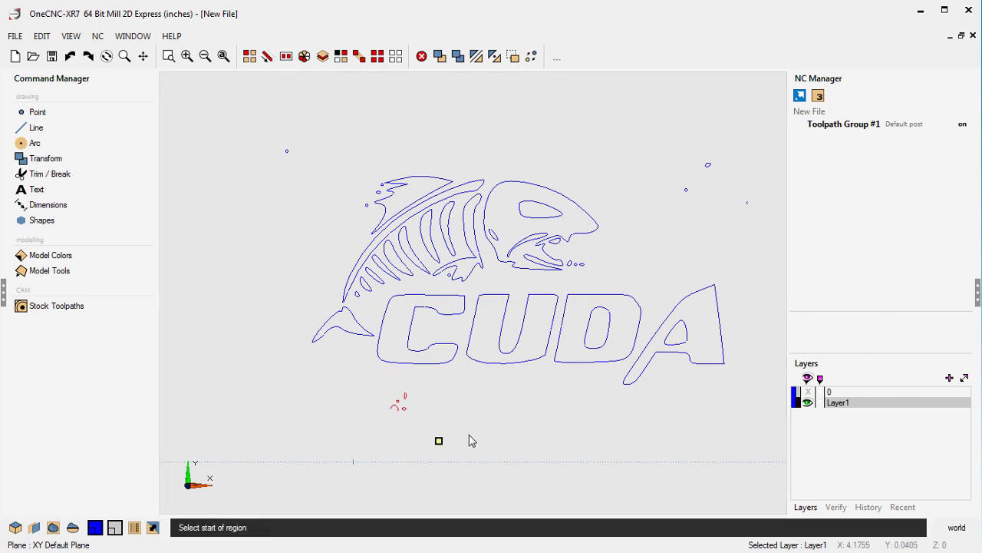
pyautogui.click(666, 112)
pyautogui.click(771, 221)
pyautogui.press('Delete')
# Delete the stray dot above the fish.
pyautogui.scroll(-2, 600, 281)
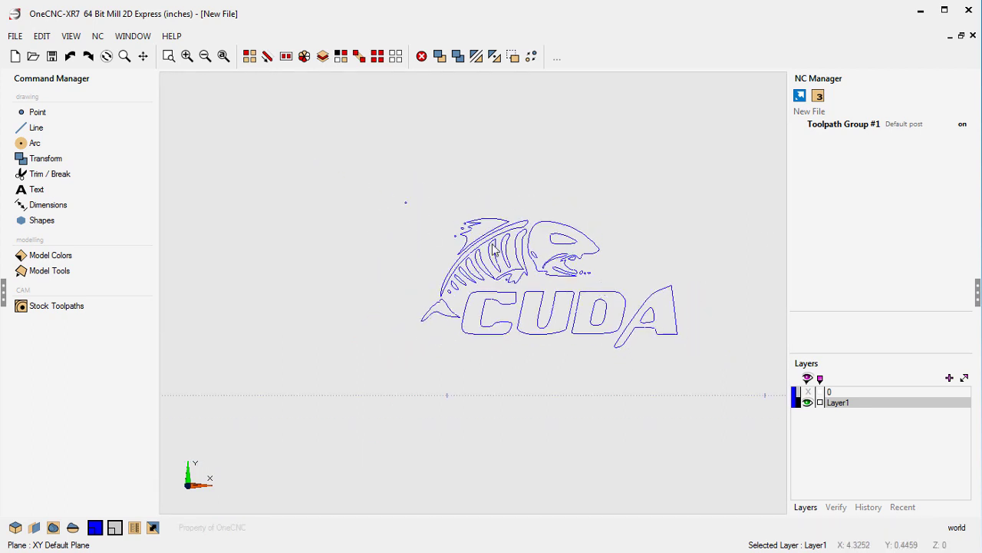
pyautogui.click(286, 58)
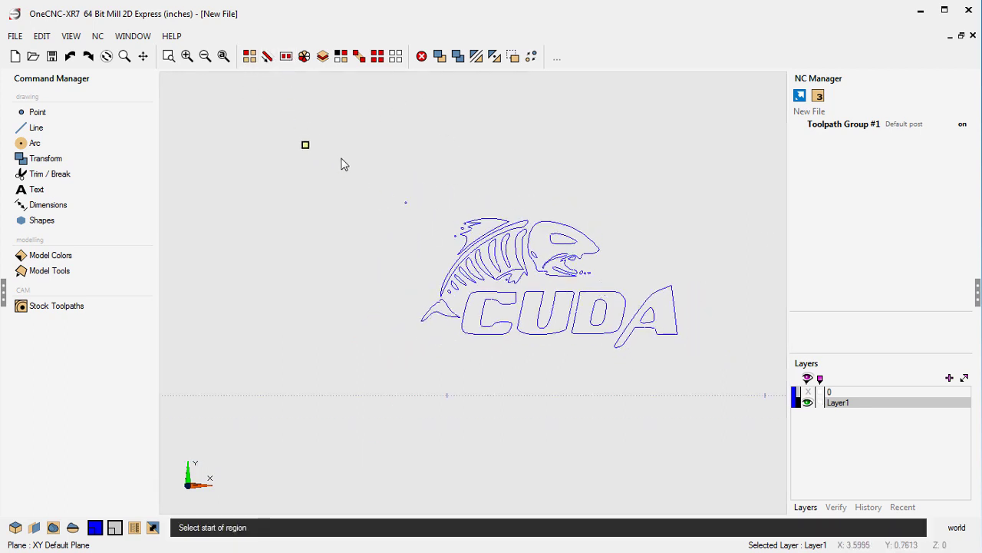
pyautogui.click(346, 158)
pyautogui.click(436, 224)
pyautogui.press('Delete')
# Draw a 3 × 2.5 rectangle from the origin to the corner at X3, Y-2.5.
pyautogui.scroll(-3, 462, 273)
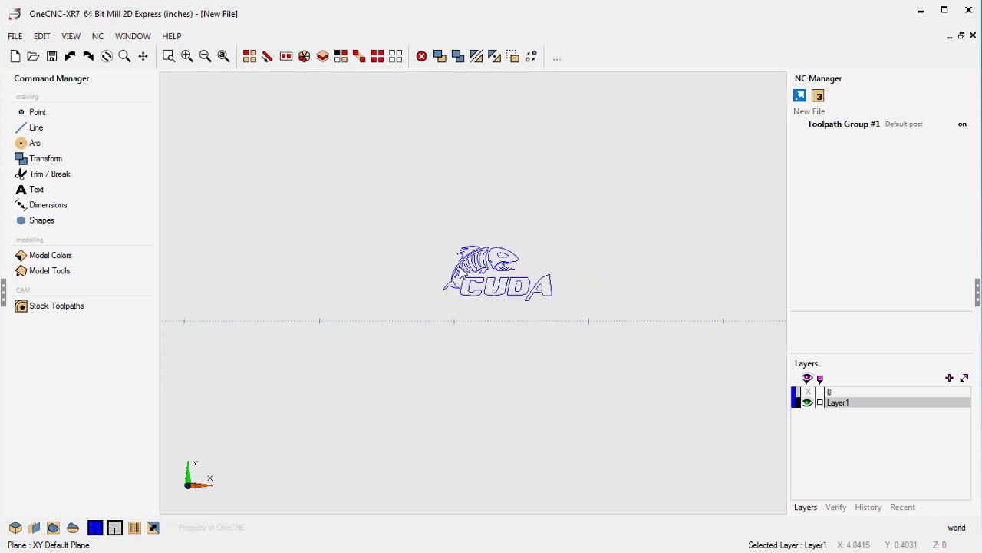
pyautogui.scroll(-3, 370, 318)
pyautogui.moveTo(371, 318); pyautogui.dragTo(512, 268, button='middle')
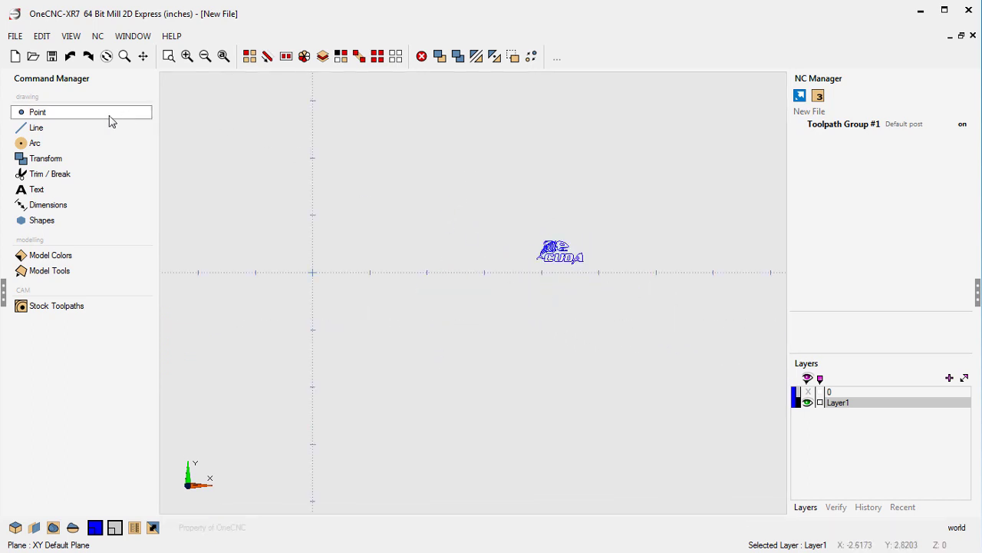
pyautogui.click(37, 129)
pyautogui.click(54, 146)
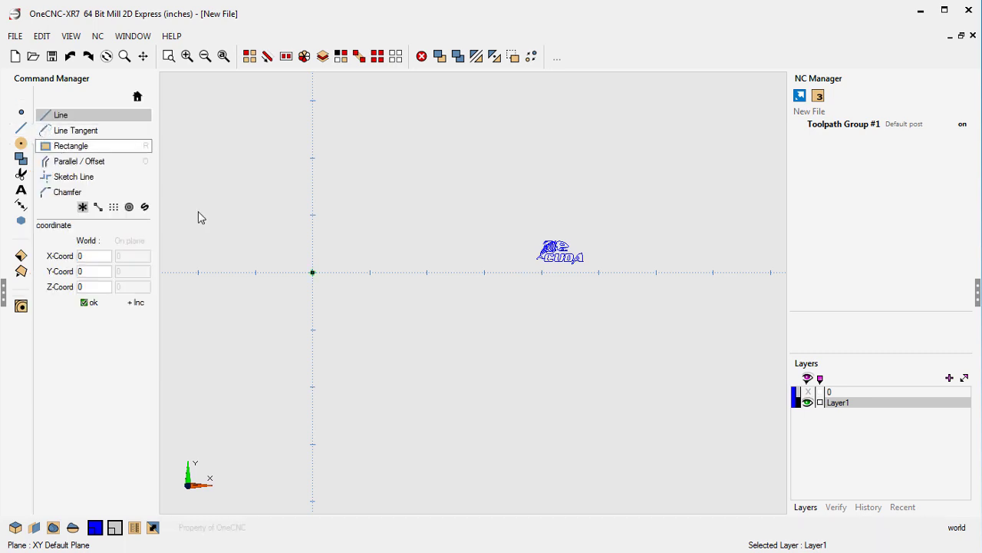
pyautogui.click(312, 272)
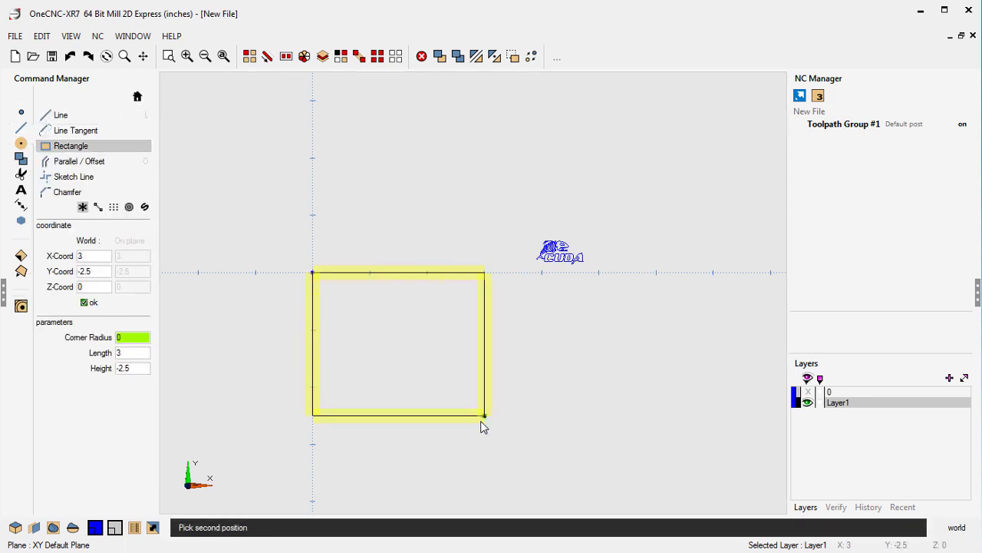
pyautogui.click(484, 444)
pyautogui.scroll(1, 569, 367)
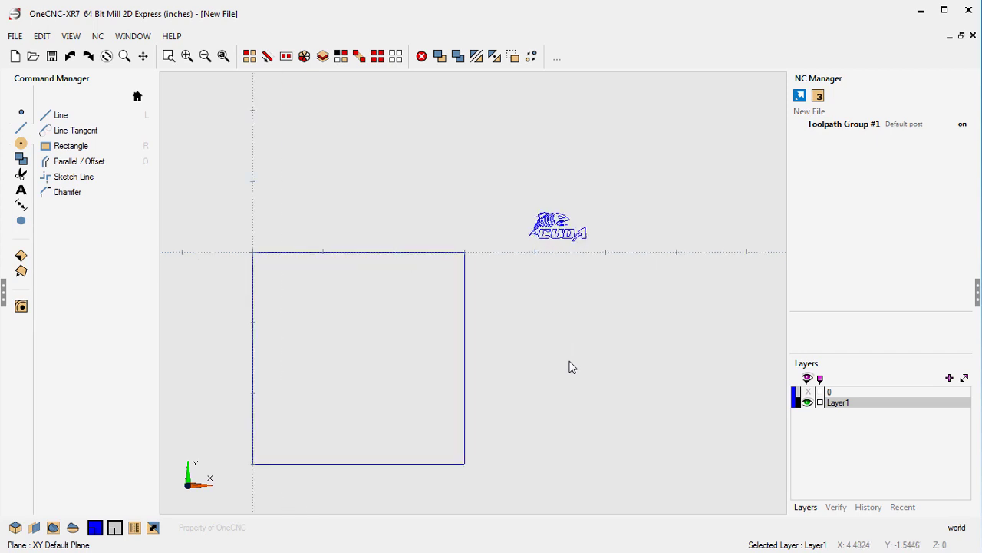
pyautogui.moveTo(529, 362); pyautogui.dragTo(592, 330, button='middle')
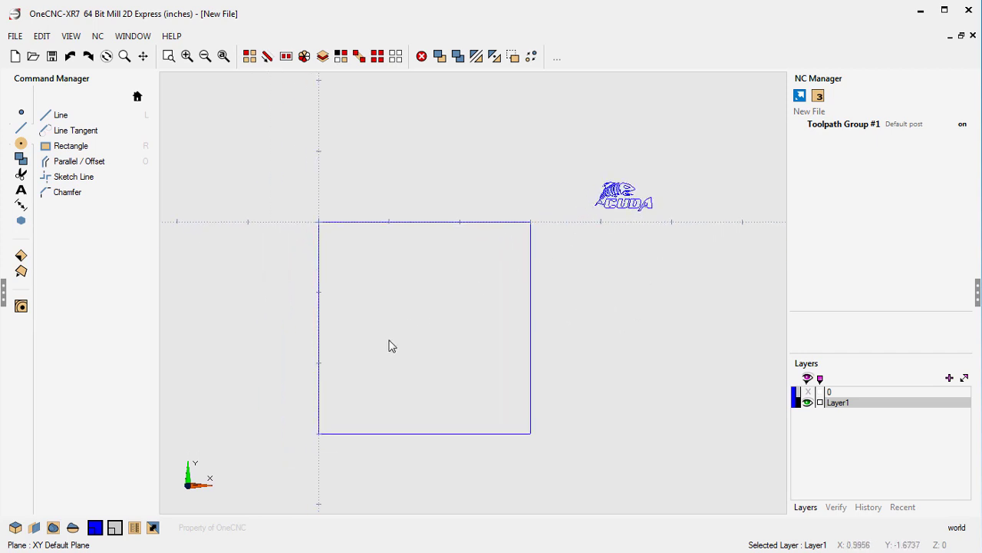
# Move the CUDA logo into the stock rectangle with a scale factor of 3.
pyautogui.click(287, 57)
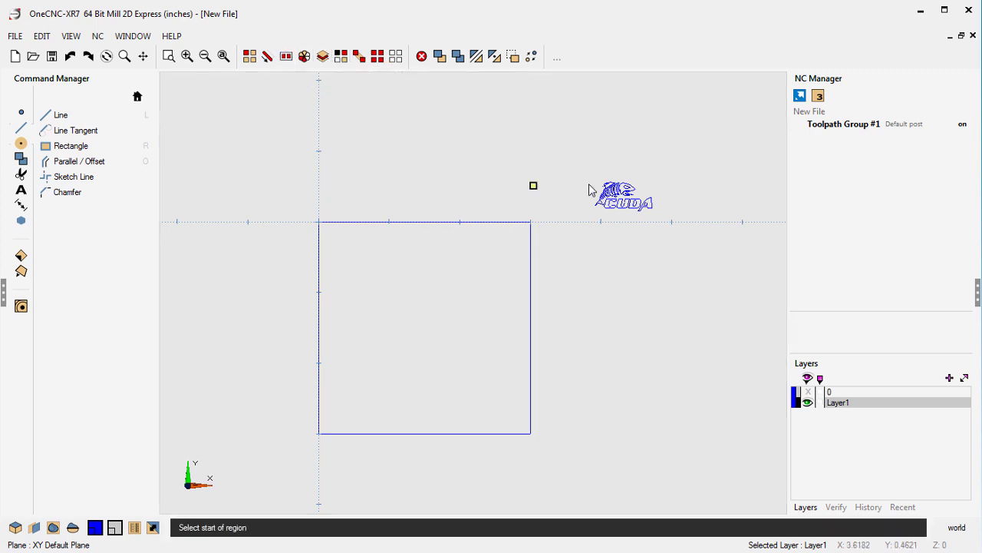
pyautogui.click(578, 156)
pyautogui.click(678, 228)
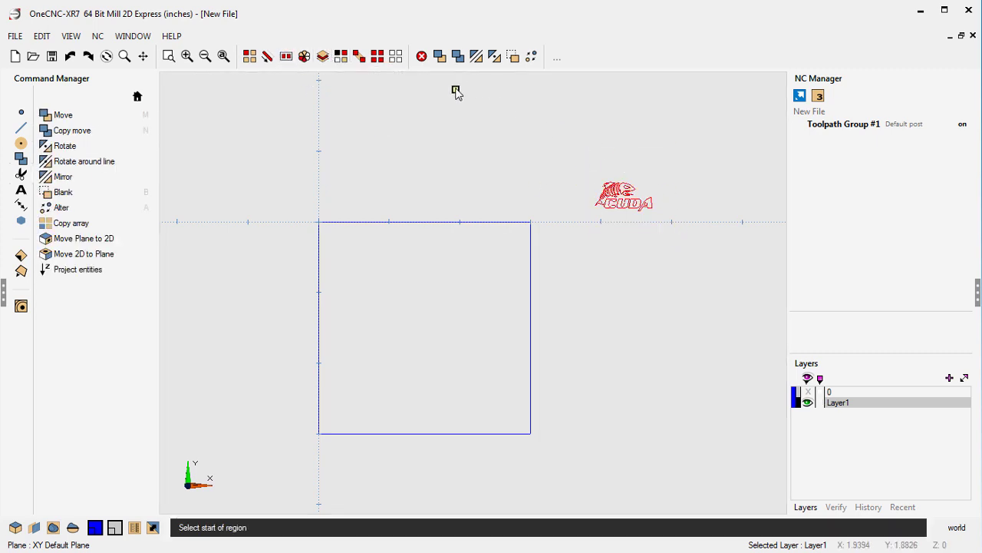
pyautogui.click(440, 58)
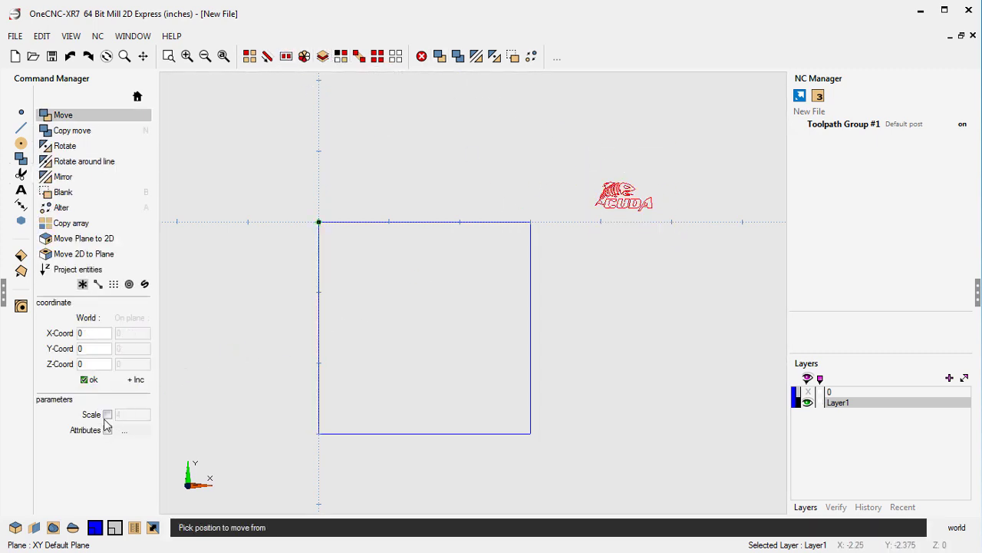
pyautogui.press('BackSpace')
pyautogui.write('3')
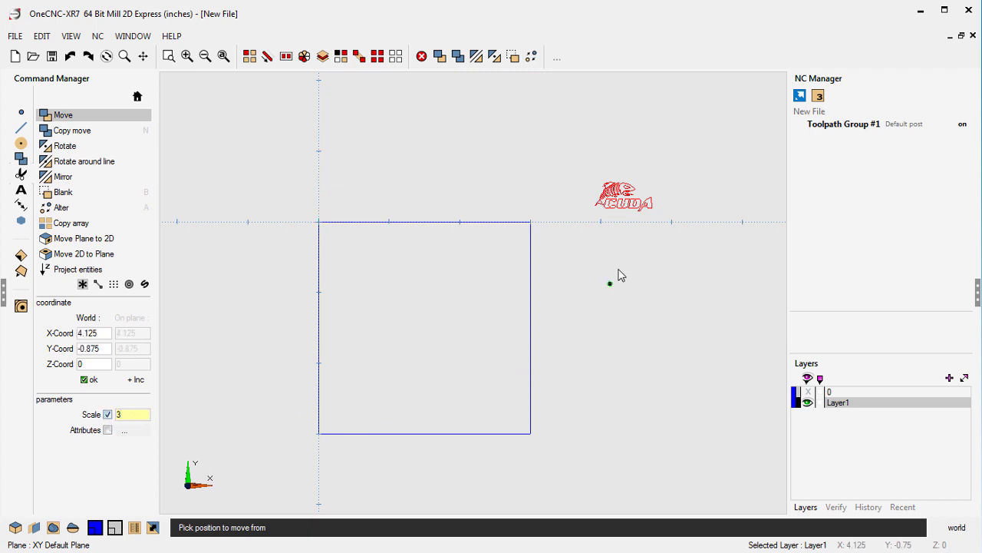
pyautogui.click(607, 207)
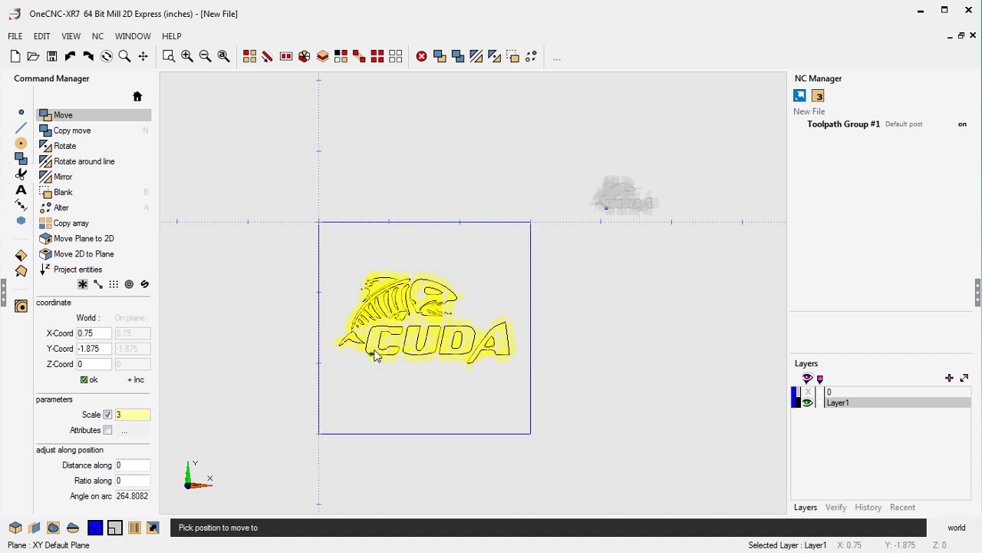
pyautogui.click(375, 354)
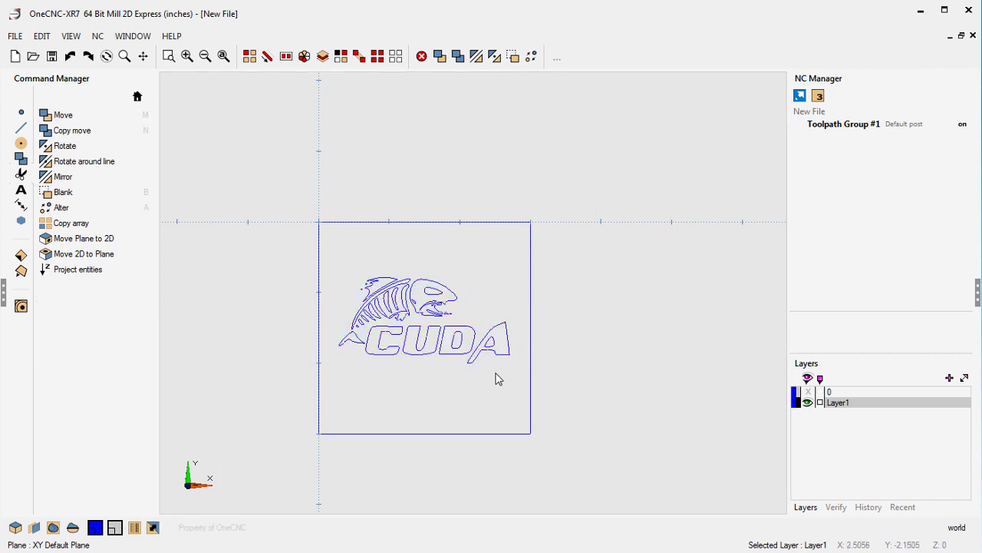
pyautogui.scroll(2, 477, 366)
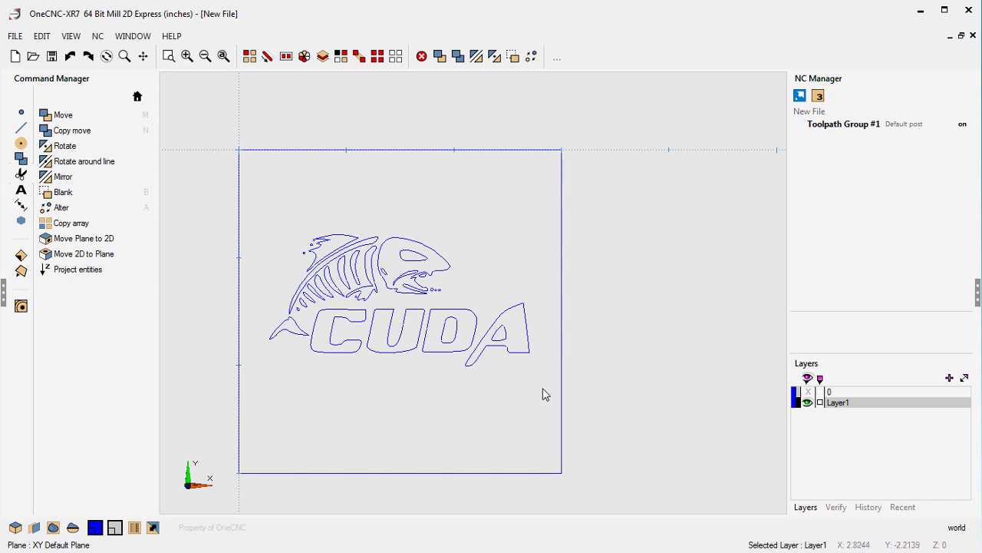
# Chain-select the whole stock rectangle and blank it so only the logo shows.
pyautogui.click(267, 56)
pyautogui.click(562, 328)
pyautogui.click(574, 320)
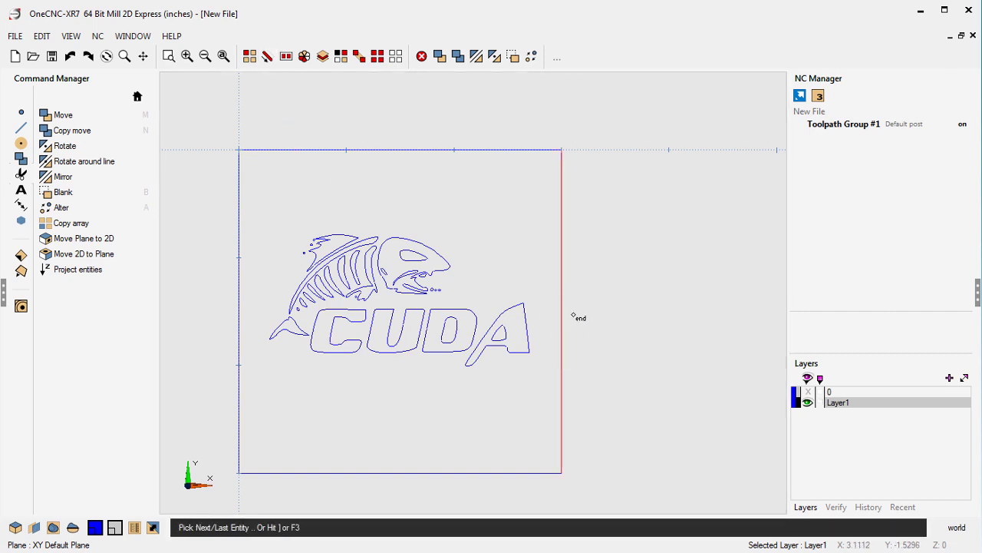
pyautogui.press(']')
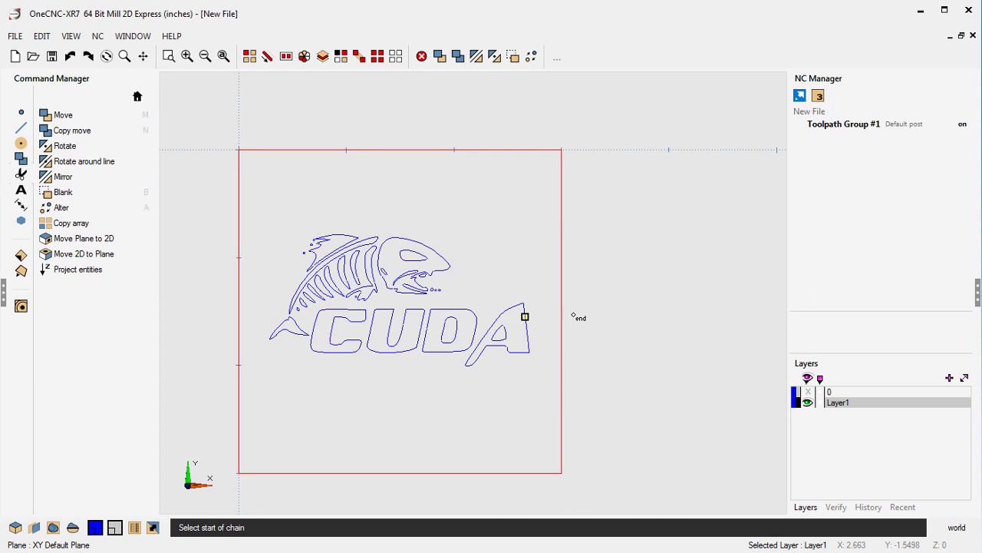
pyautogui.press('Escape')
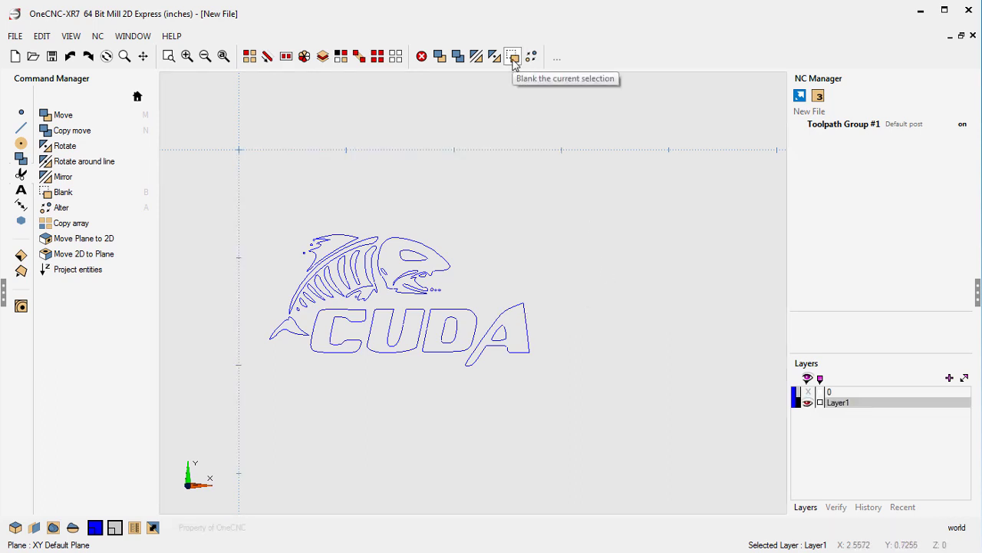
pyautogui.scroll(4, 399, 311)
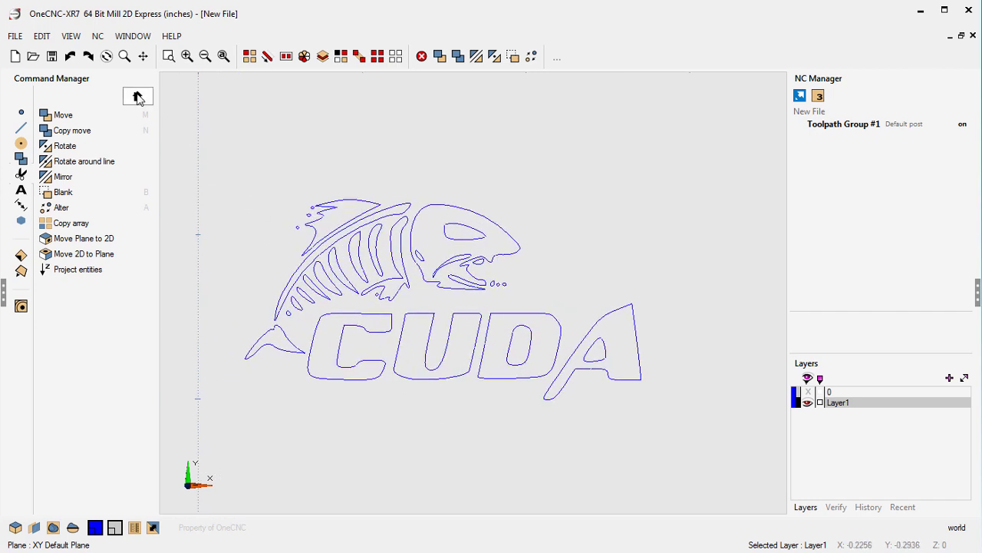
# Open Stock Toolpaths from the Command Manager home list.
pyautogui.click(139, 100)
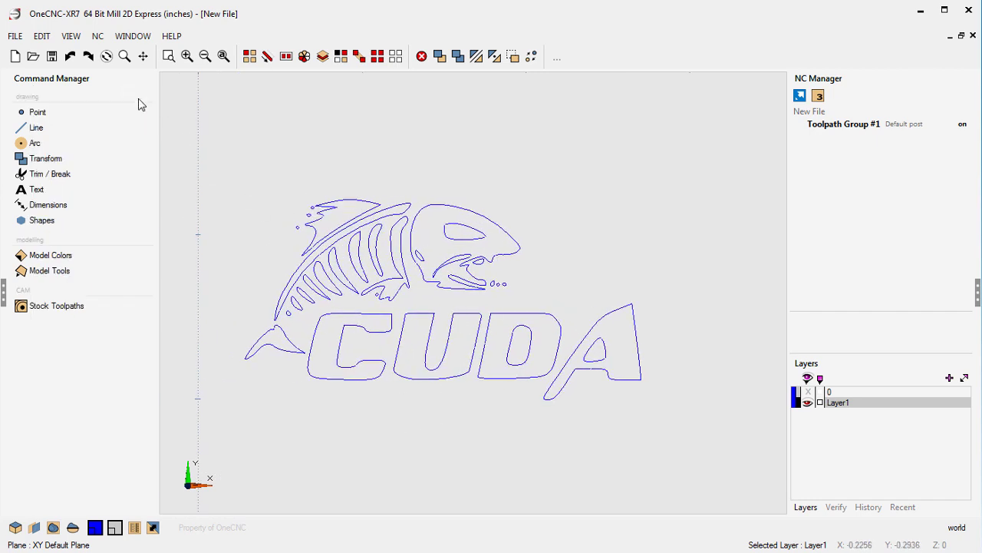
pyautogui.click(66, 311)
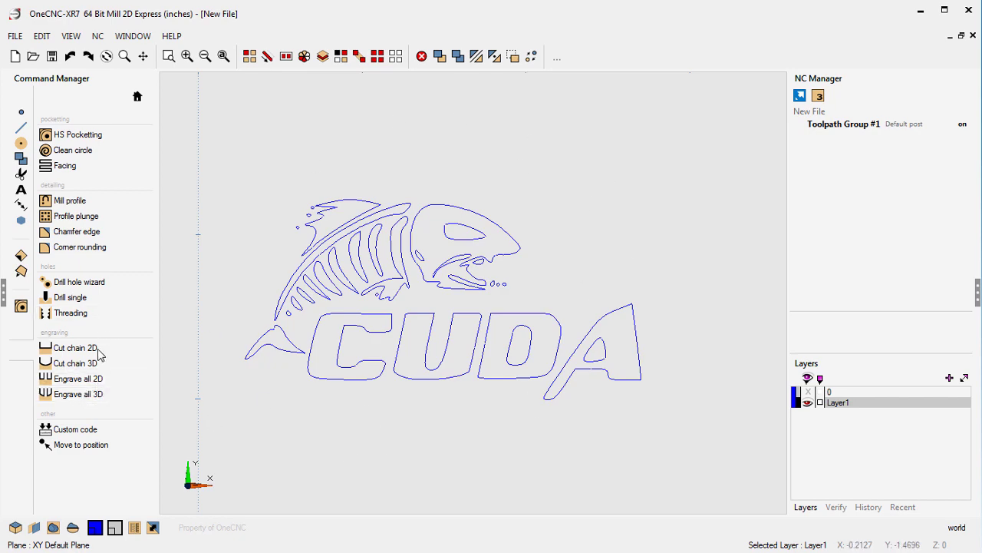
# Create an Engrave all 2D toolpath using the 0.5INCH CHAMFER tool with Final Z -.01.
pyautogui.click(90, 379)
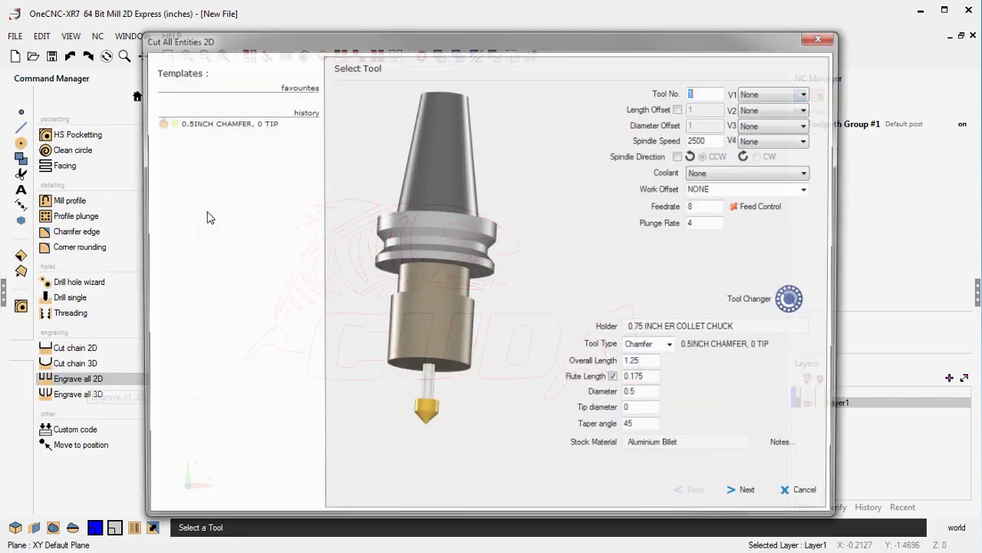
pyautogui.moveTo(260, 38); pyautogui.dragTo(117, 13)
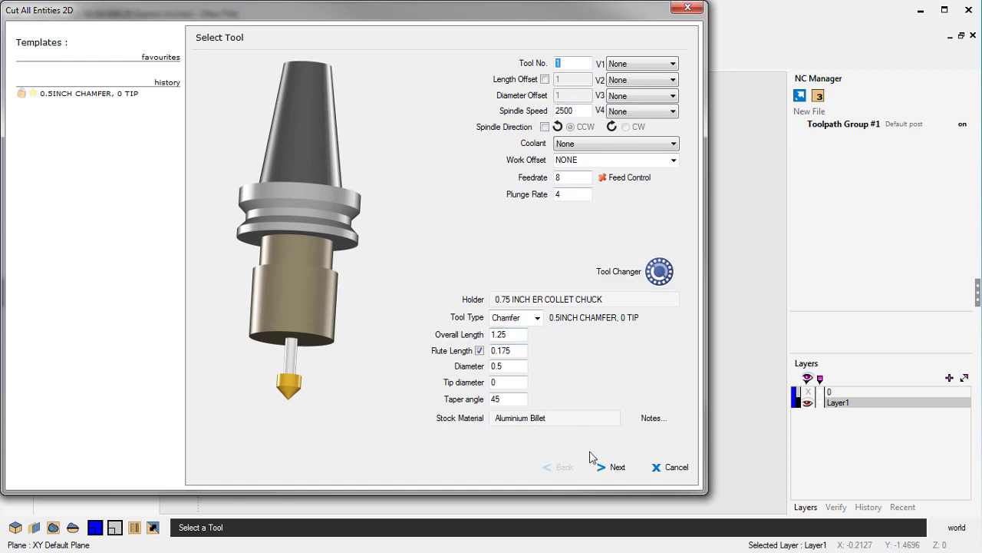
pyautogui.click(616, 466)
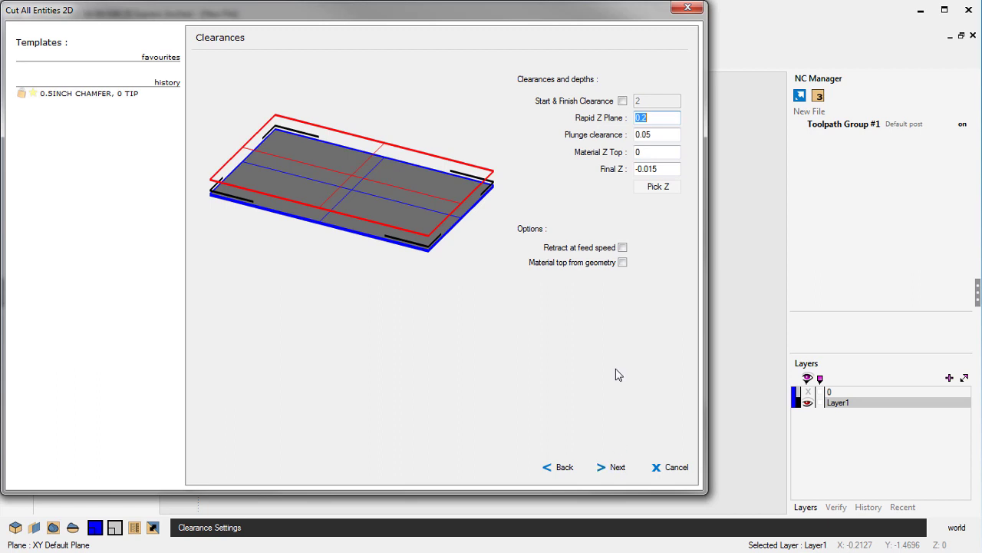
pyautogui.click(672, 170)
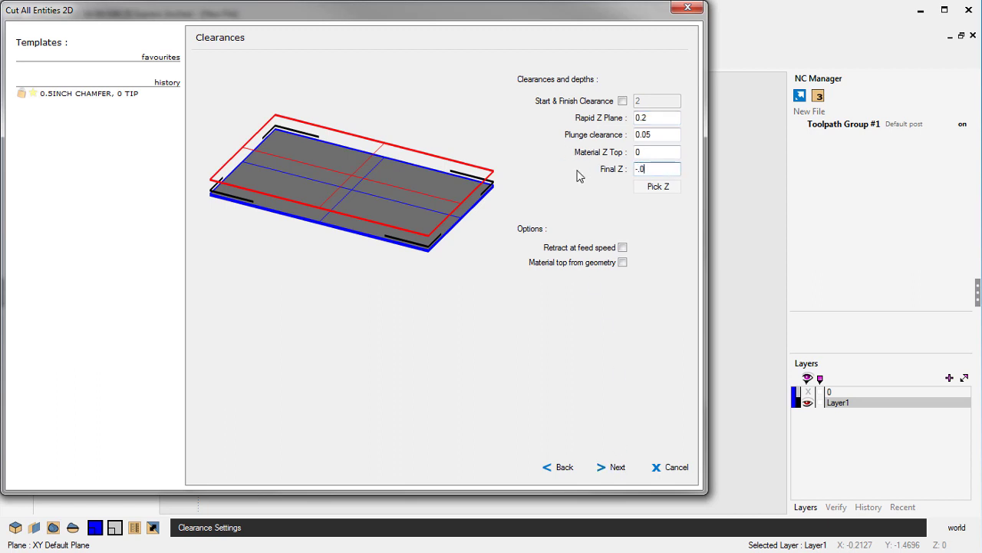
pyautogui.write('-.01')
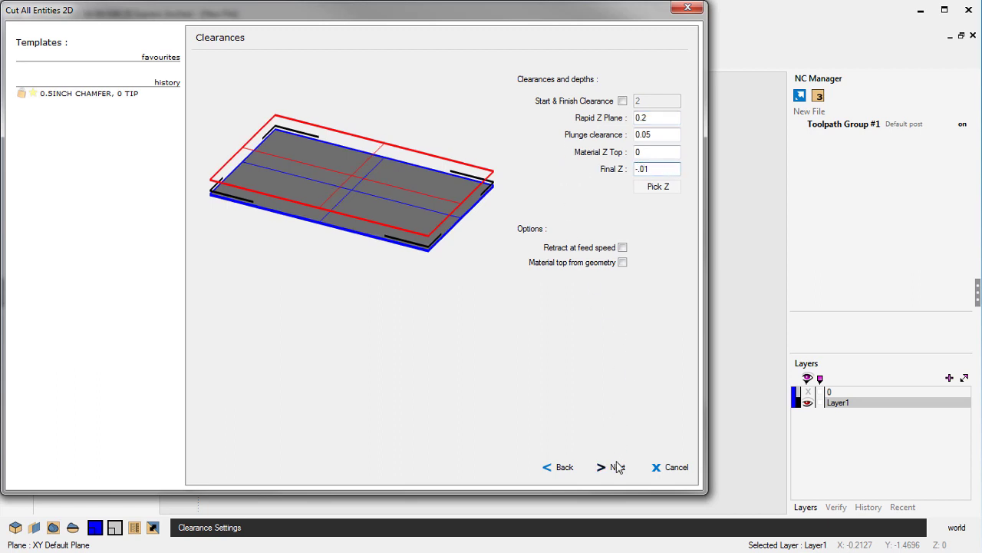
pyautogui.click(617, 467)
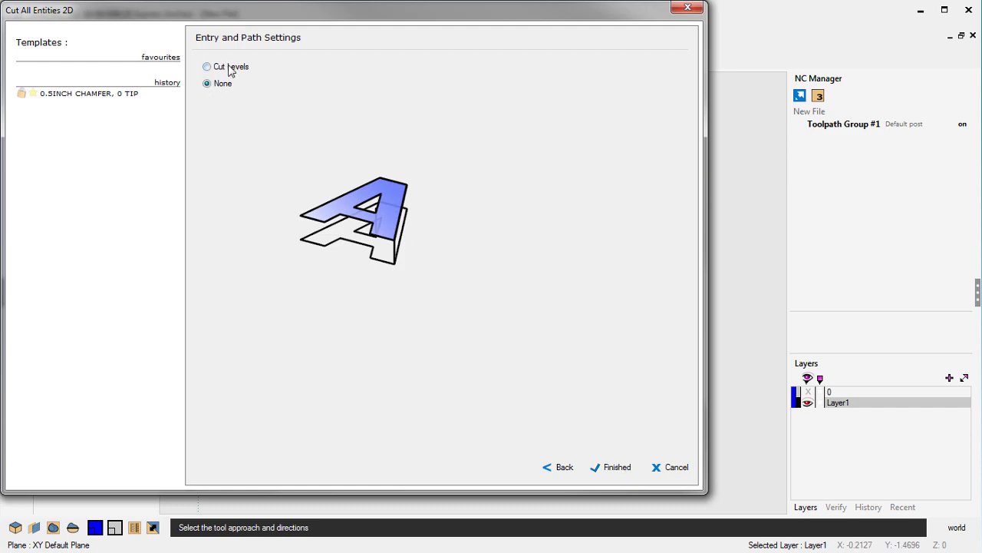
pyautogui.click(611, 467)
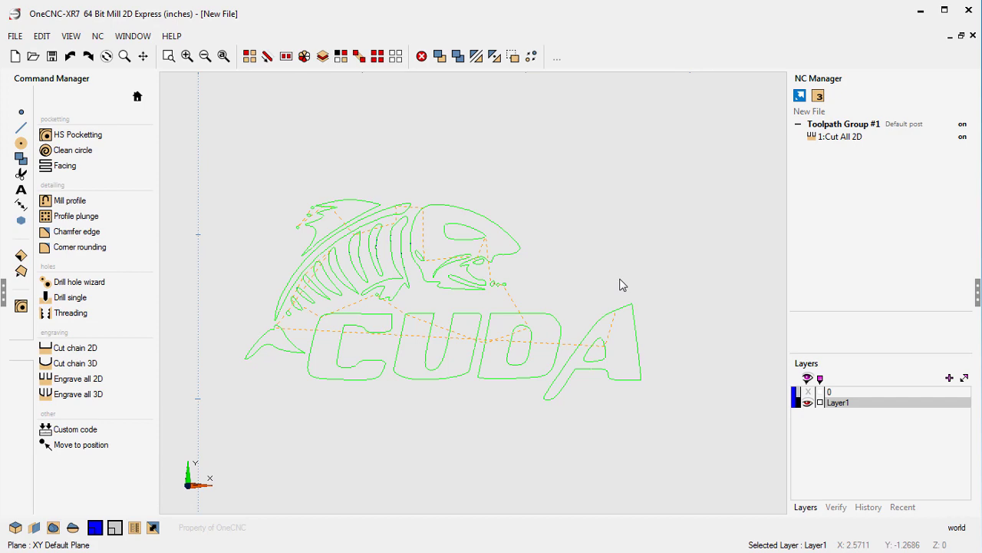
# Show Layer1 again and simulate Toolpath Group #1 with the rectangle as stock boundary.
pyautogui.click(808, 402)
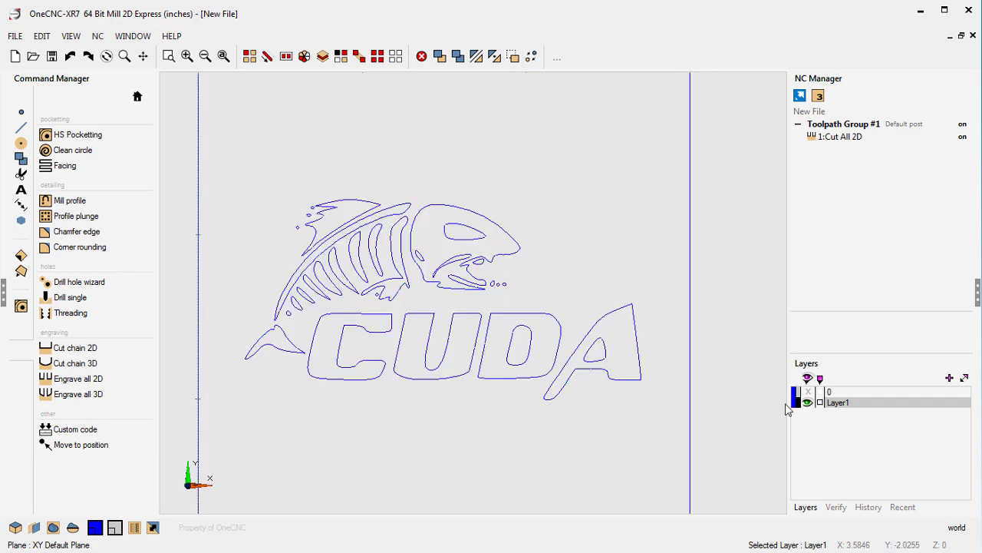
pyautogui.scroll(-3, 507, 330)
pyautogui.moveTo(506, 330); pyautogui.dragTo(450, 244, button='middle')
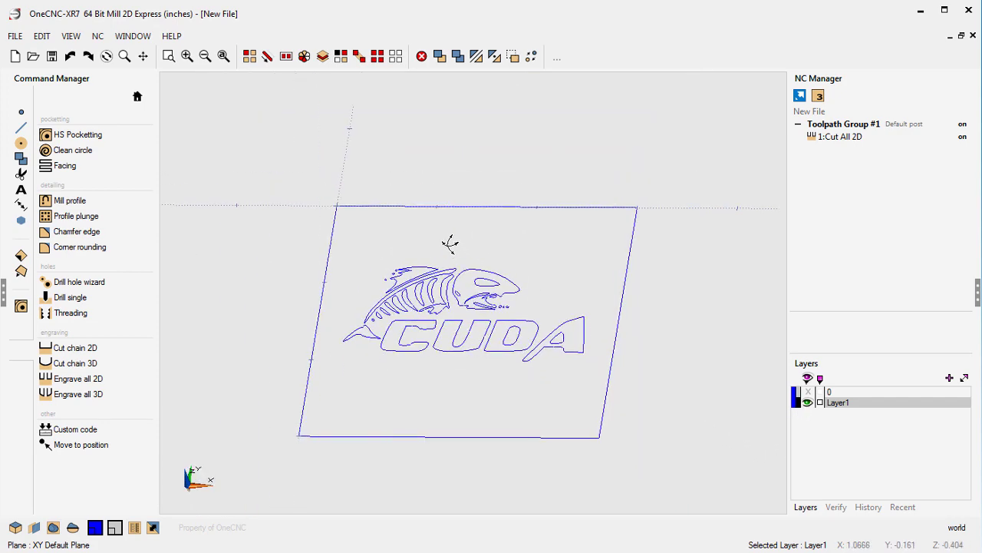
pyautogui.rightClick(848, 126)
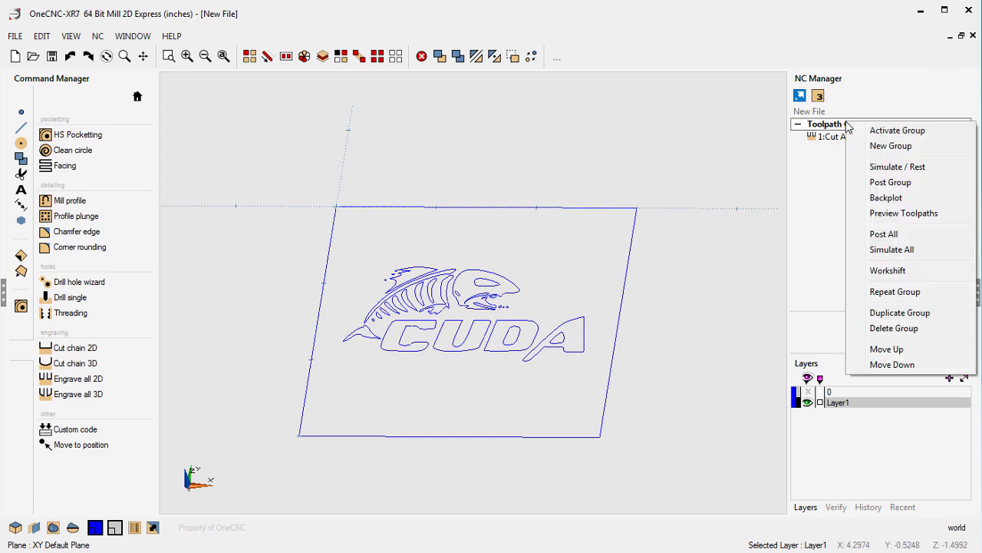
pyautogui.click(884, 166)
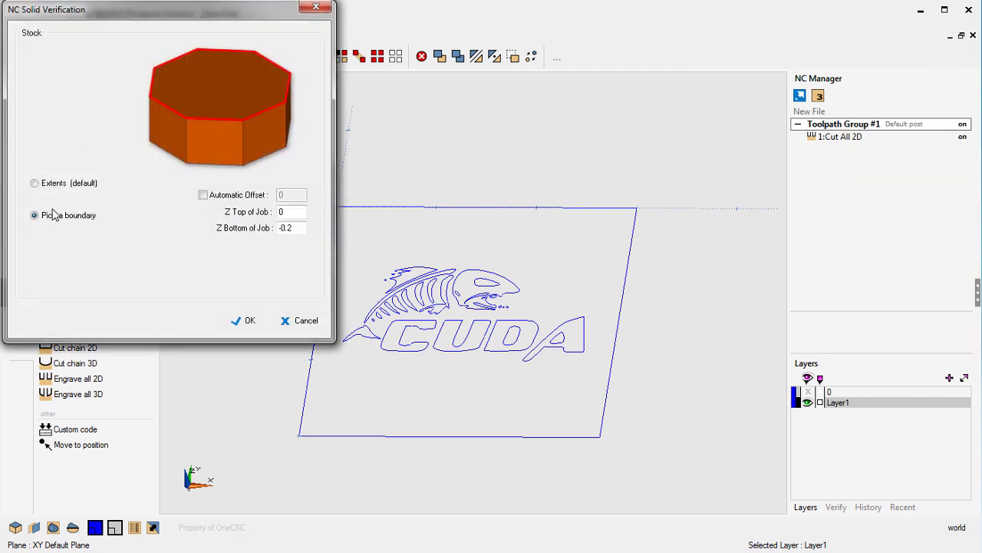
pyautogui.click(252, 325)
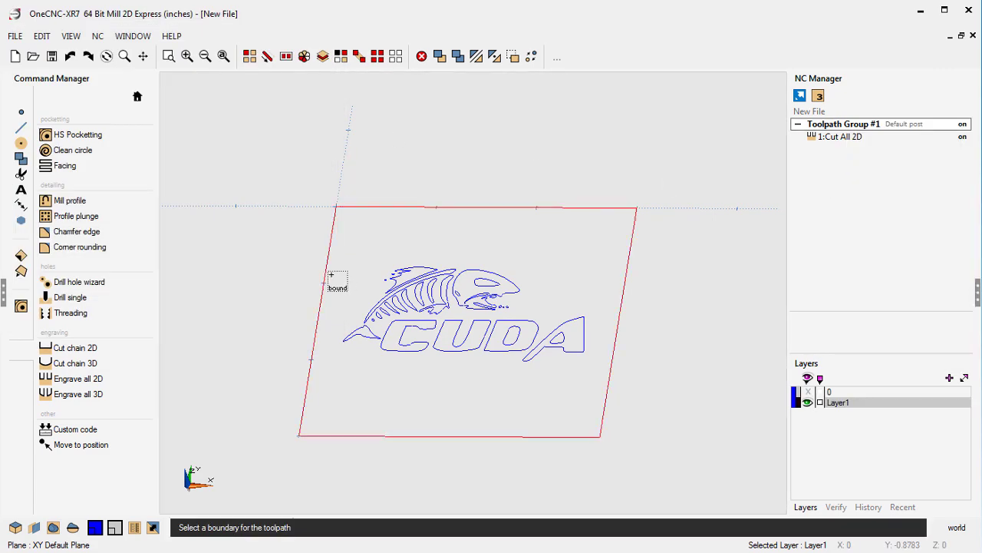
pyautogui.click(328, 244)
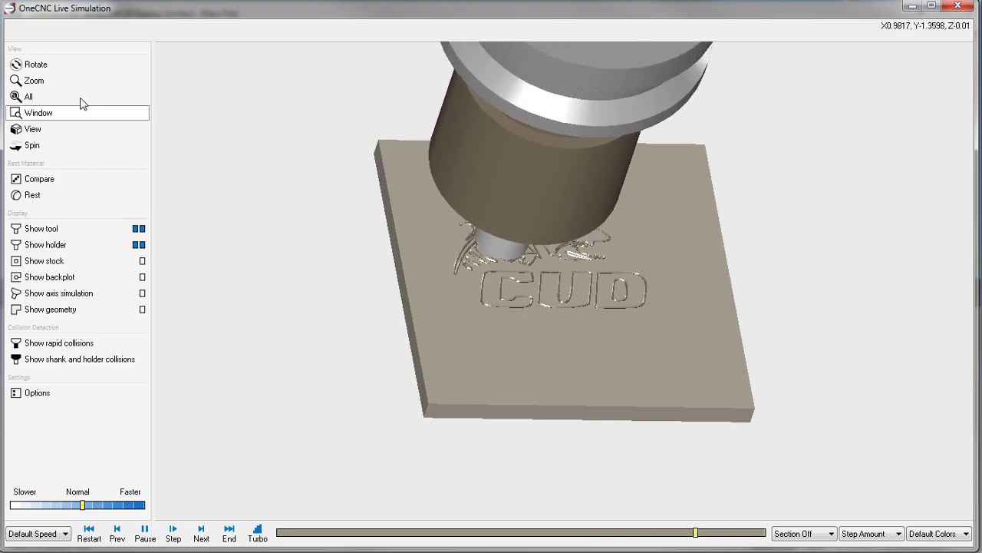
# Zoom in close on the finished simulation to inspect the engraved CUDA fish logo.
pyautogui.click(33, 81)
pyautogui.scroll(5, 533, 352)
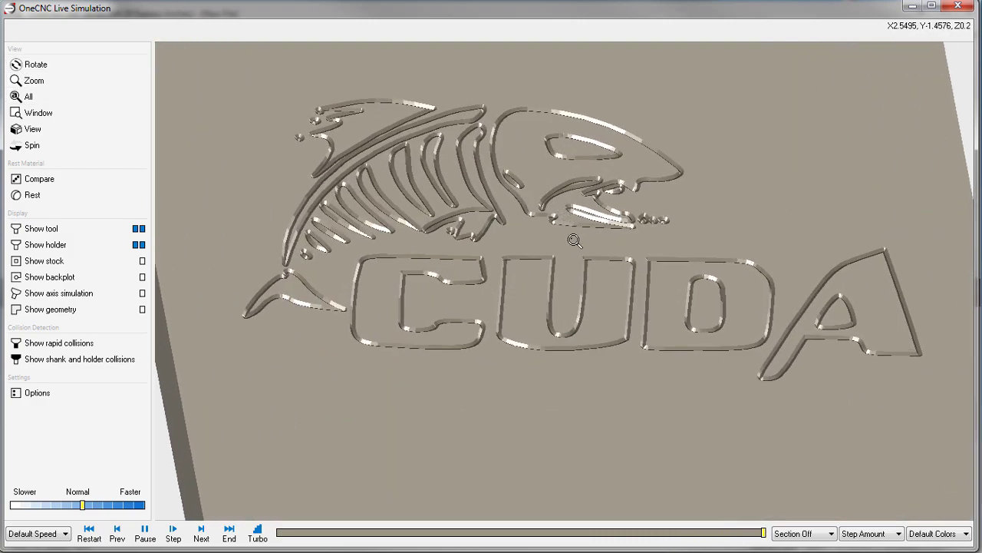
pyautogui.moveTo(534, 352); pyautogui.dragTo(552, 284, button='middle')
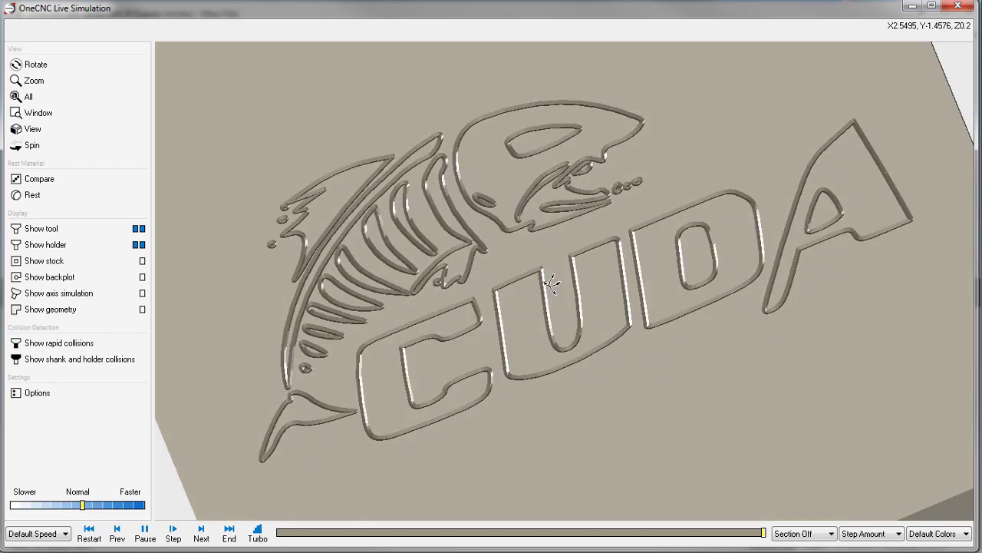